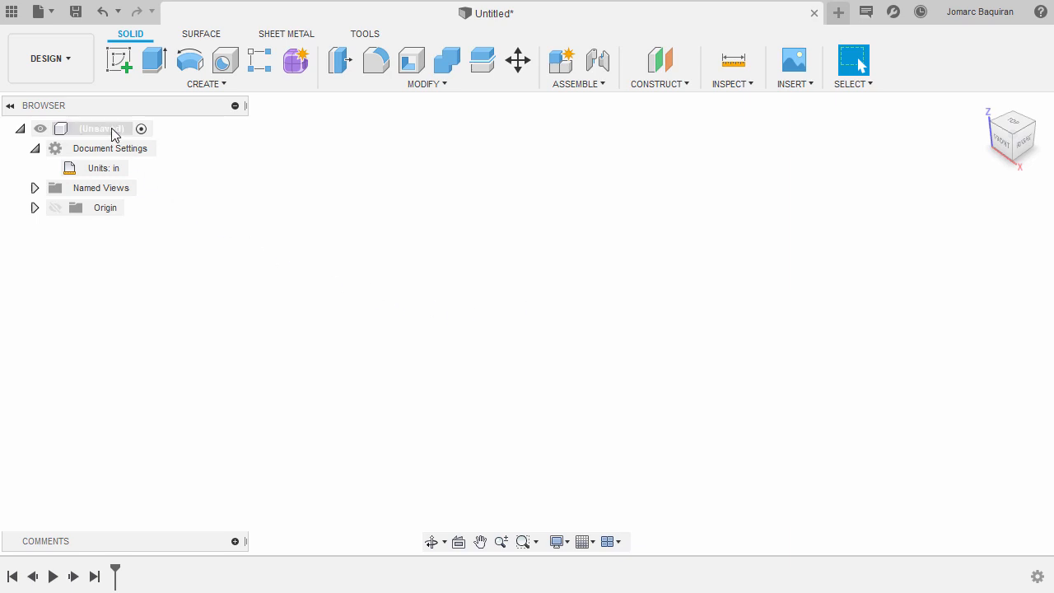
Step: Create a new project named Assy-Machine-Vise and open it as the active project
click(11, 12)
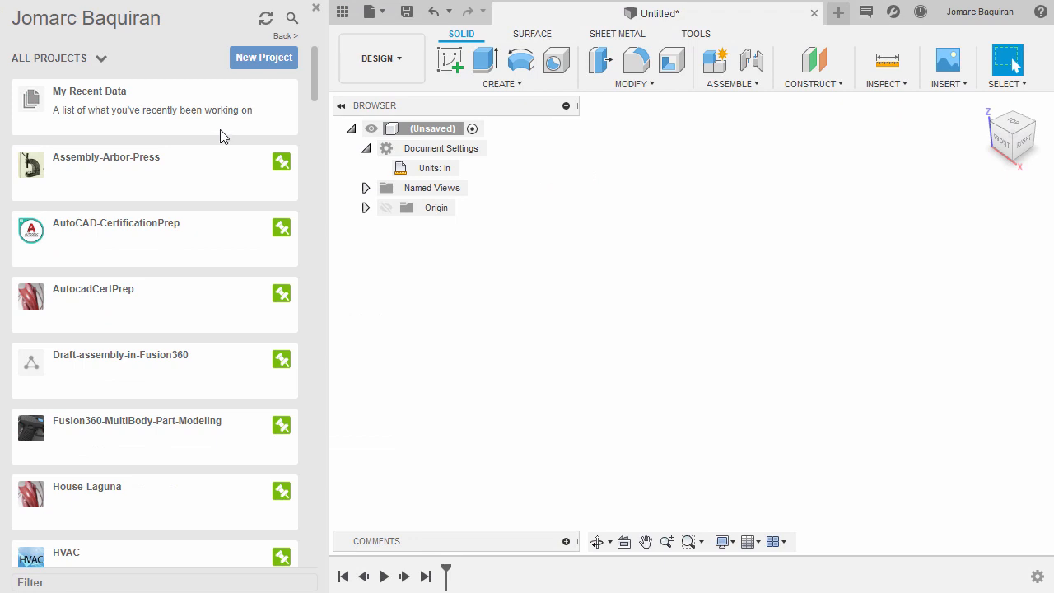
click(266, 58)
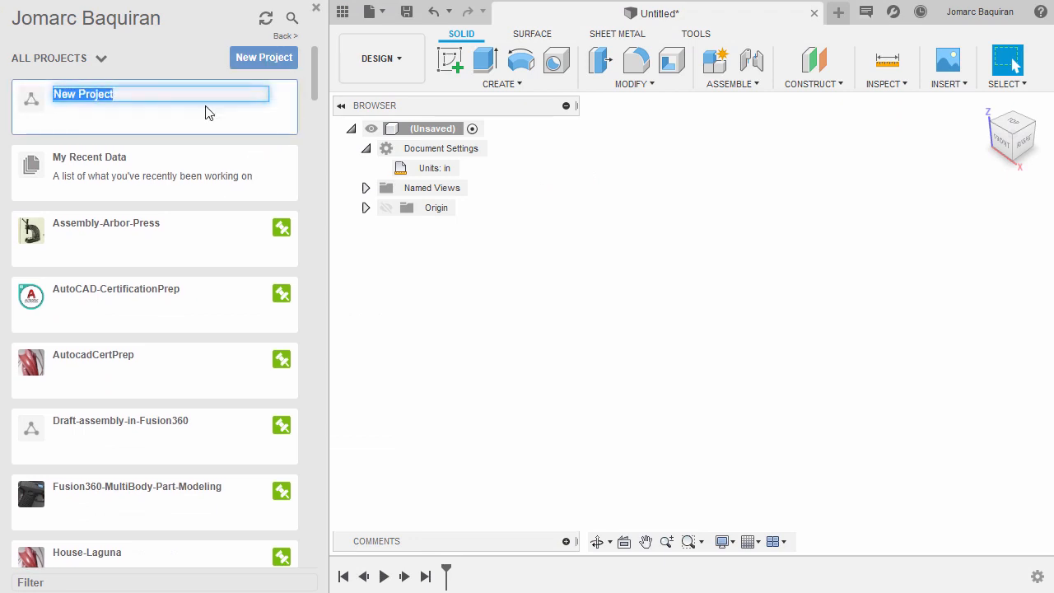
text(As)
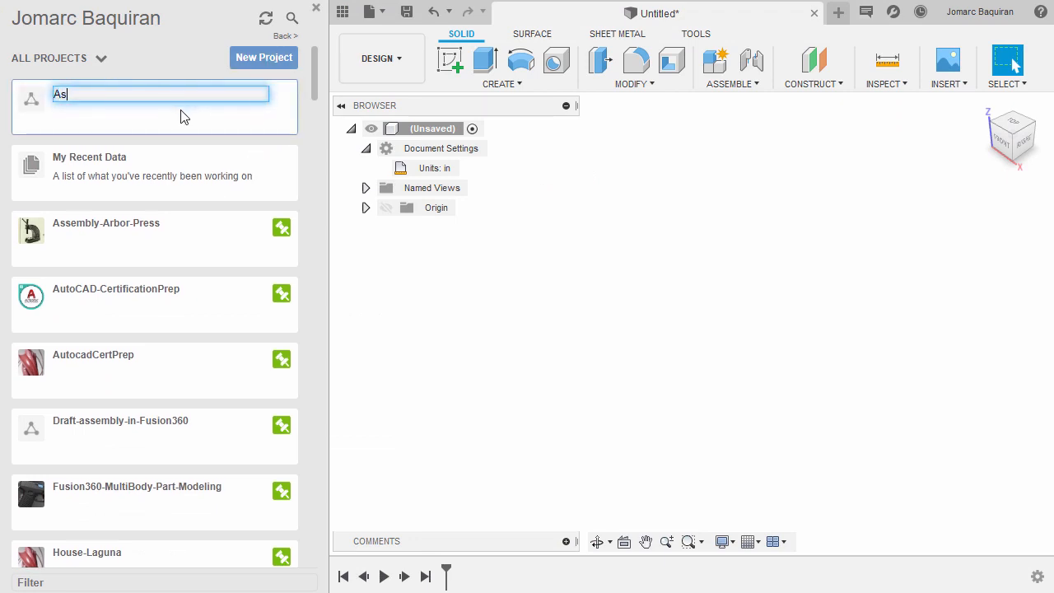
text(sy-)
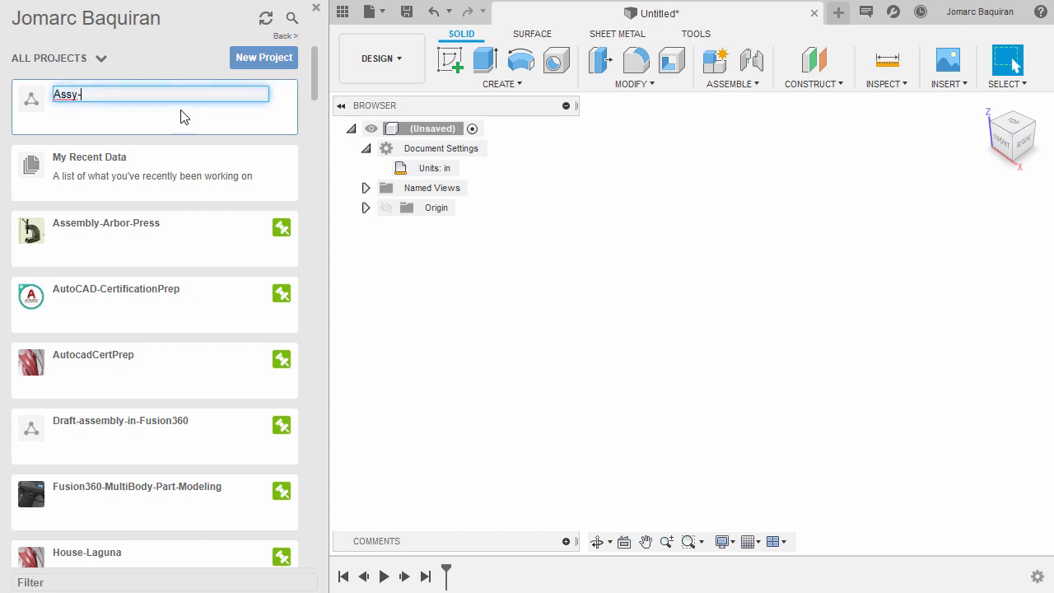
text(Mach)
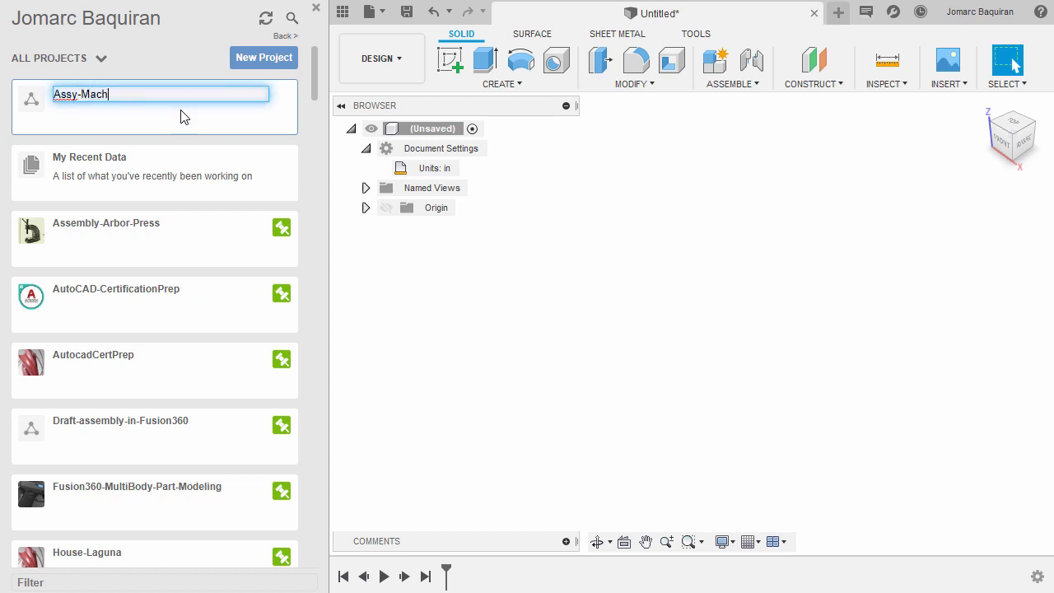
text(ine-V)
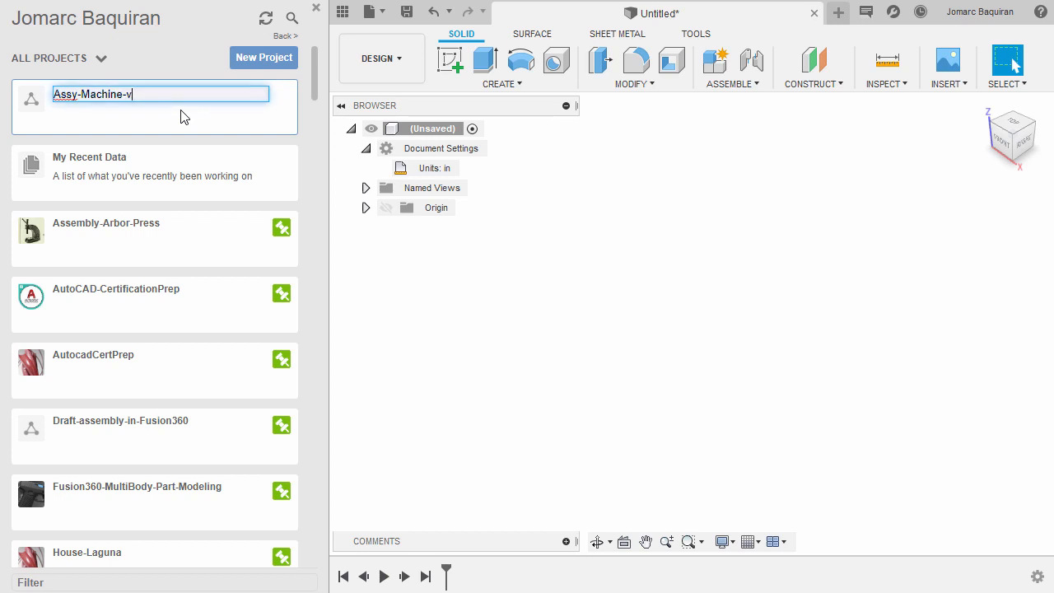
key(BackSpace)
text(Vise)
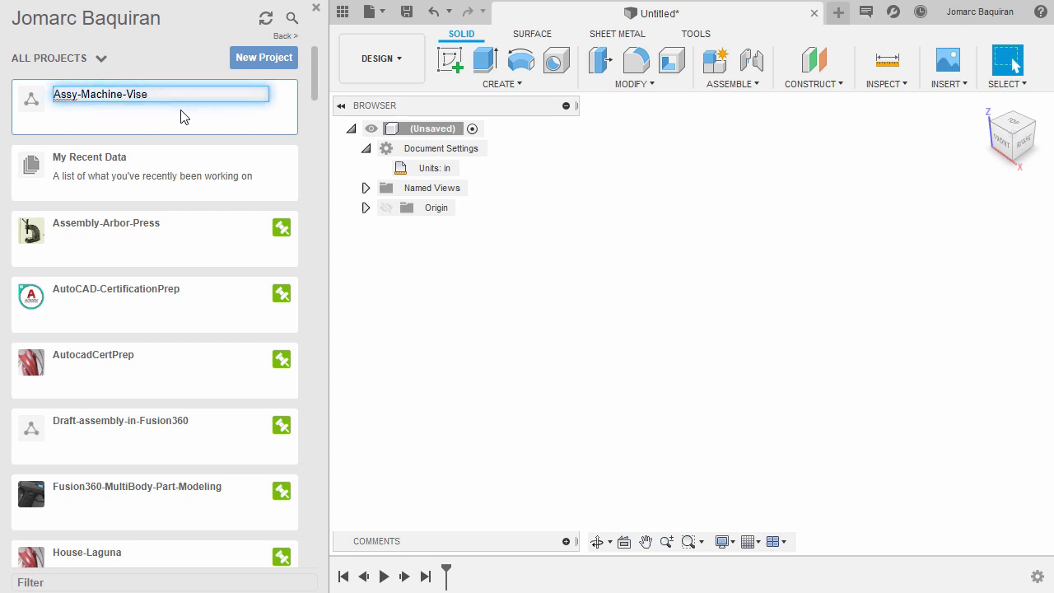
key(Return)
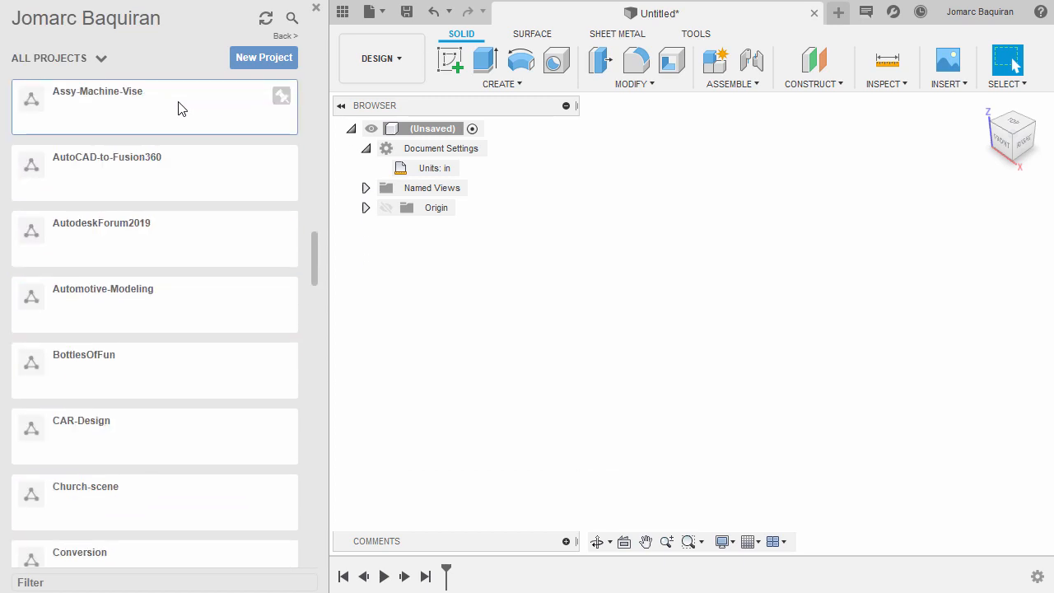
click(179, 103)
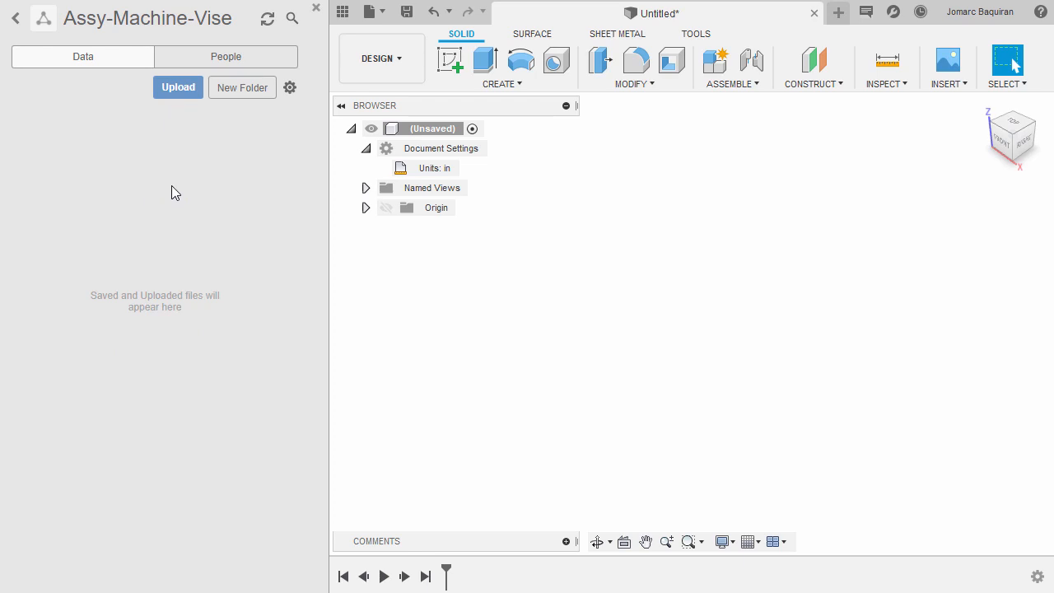
click(342, 11)
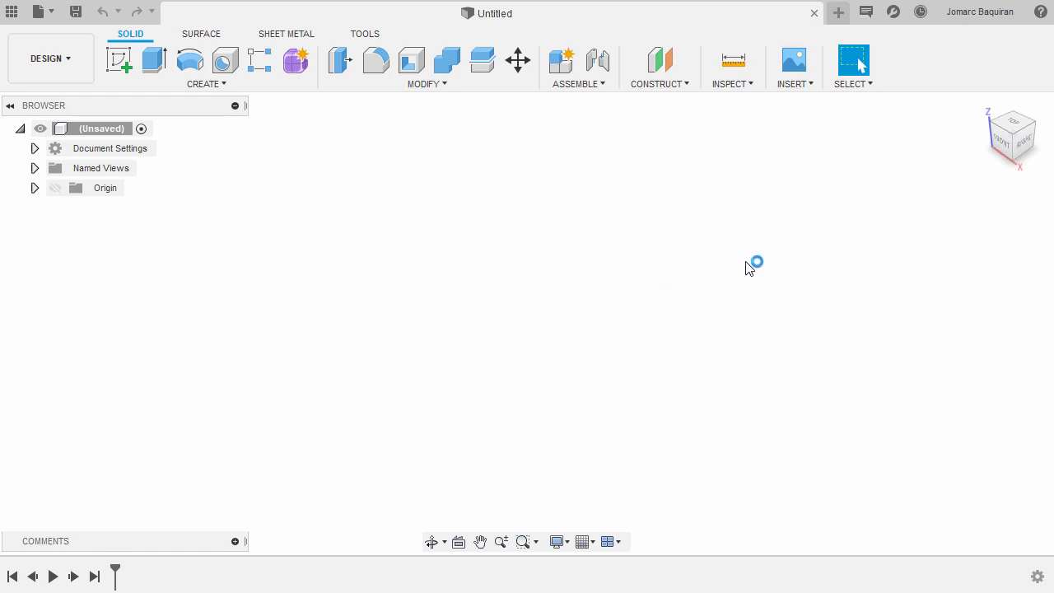
Step: Set the default units for new designs to inches in the preferences
click(982, 17)
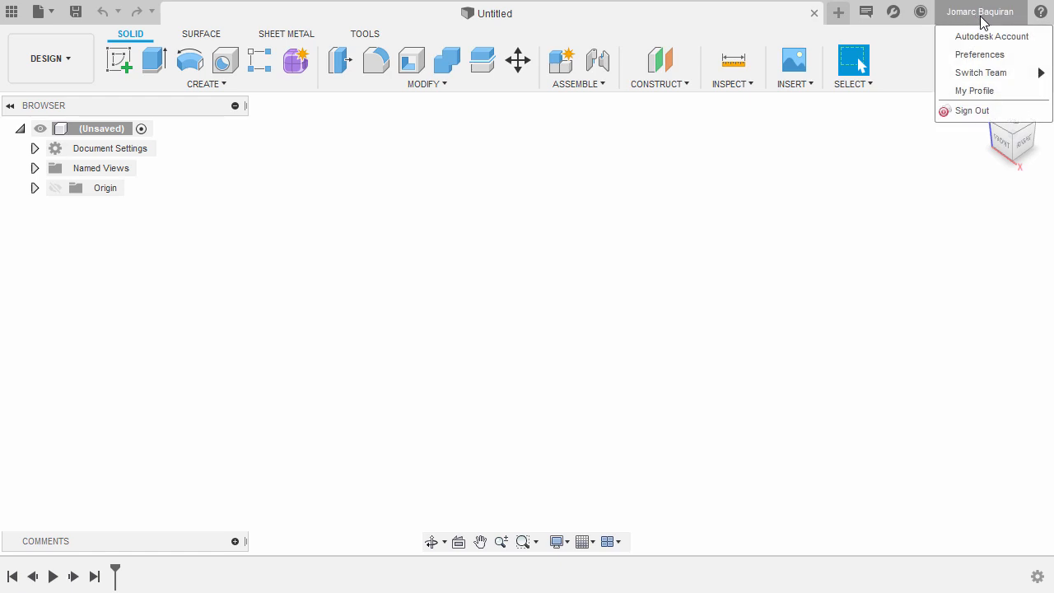
click(972, 56)
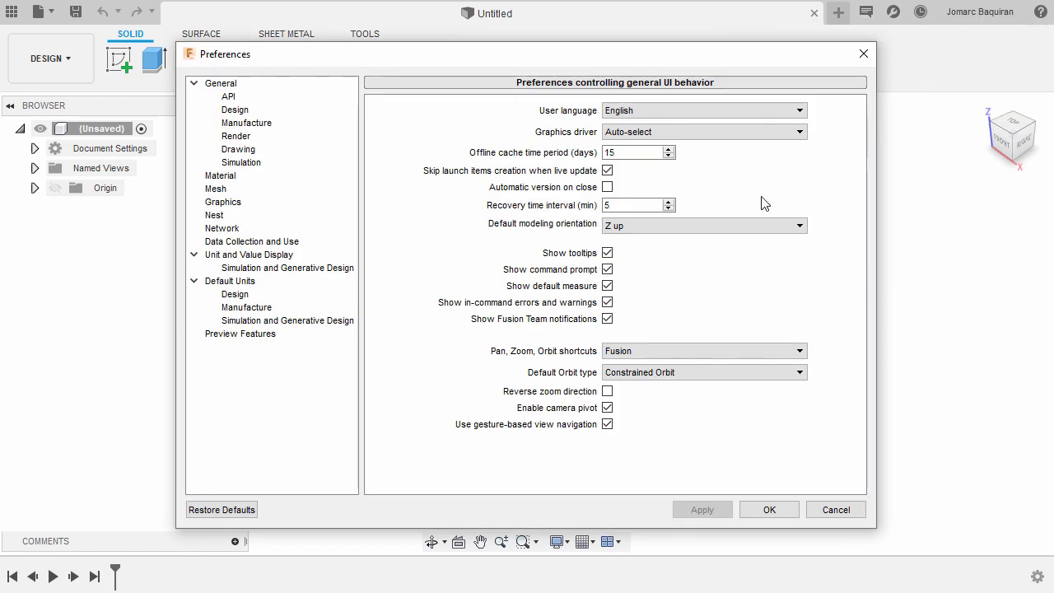
click(227, 281)
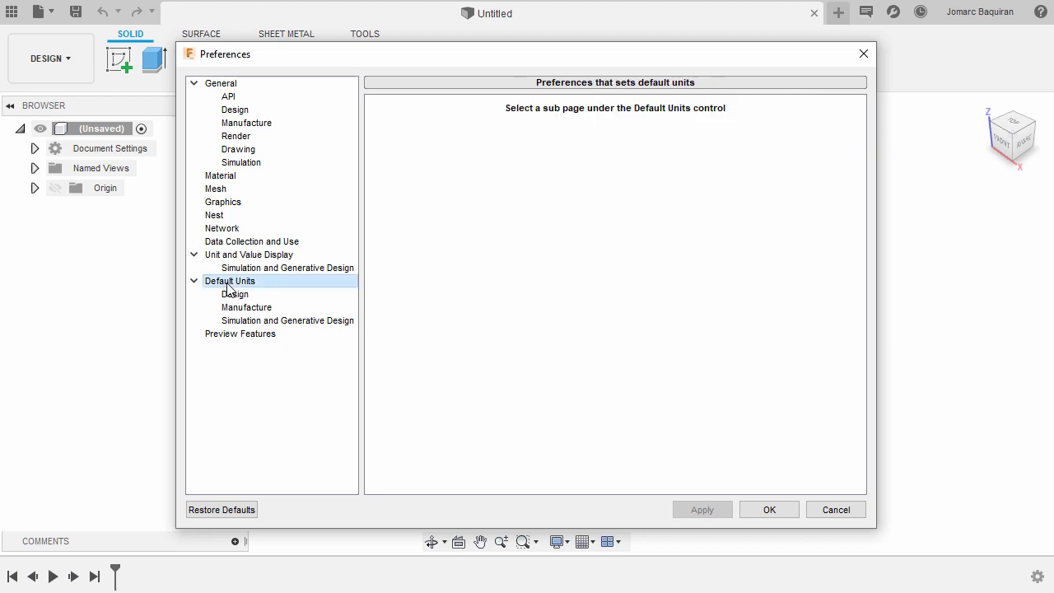
click(234, 295)
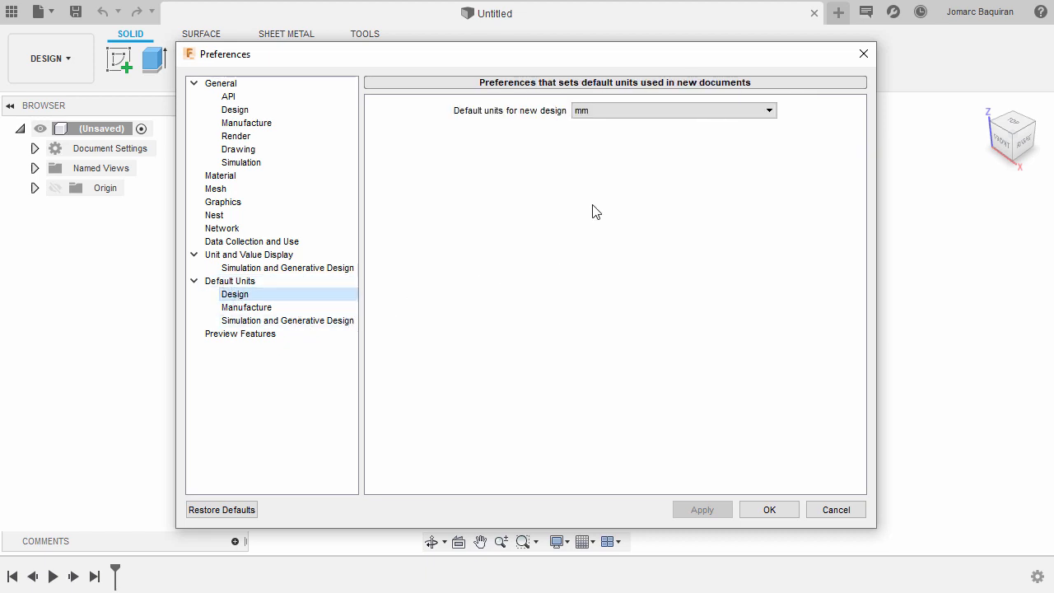
click(654, 110)
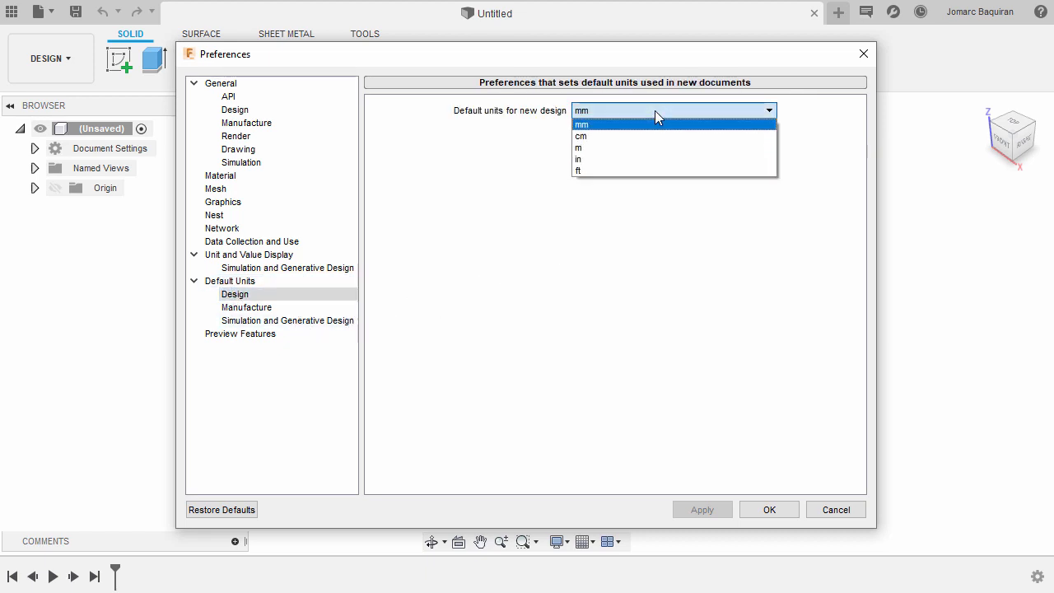
click(629, 157)
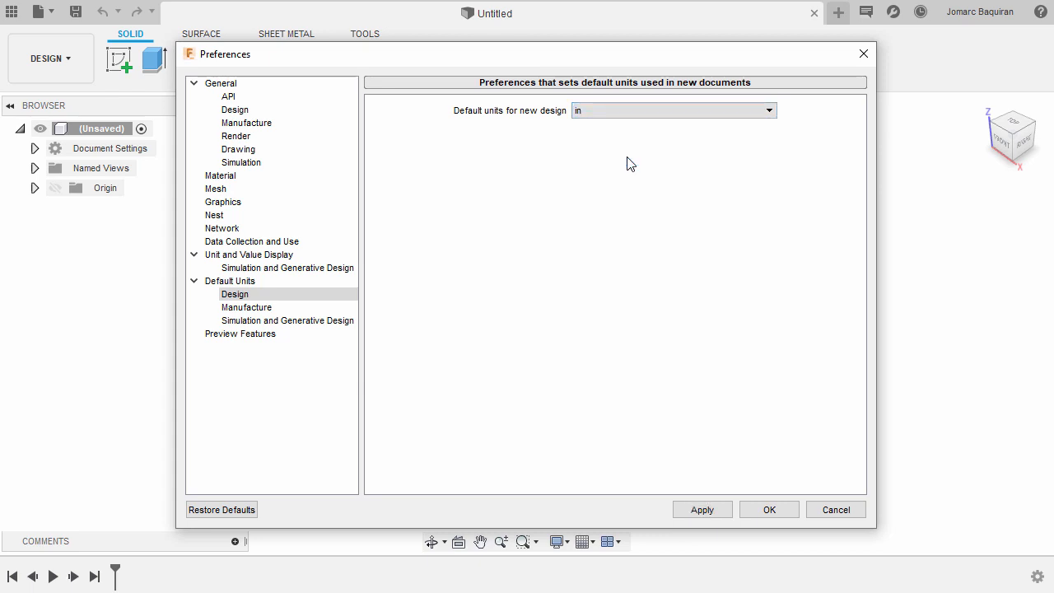
Step: Set the foot and inch display format to Fractional and apply the preferences
click(268, 257)
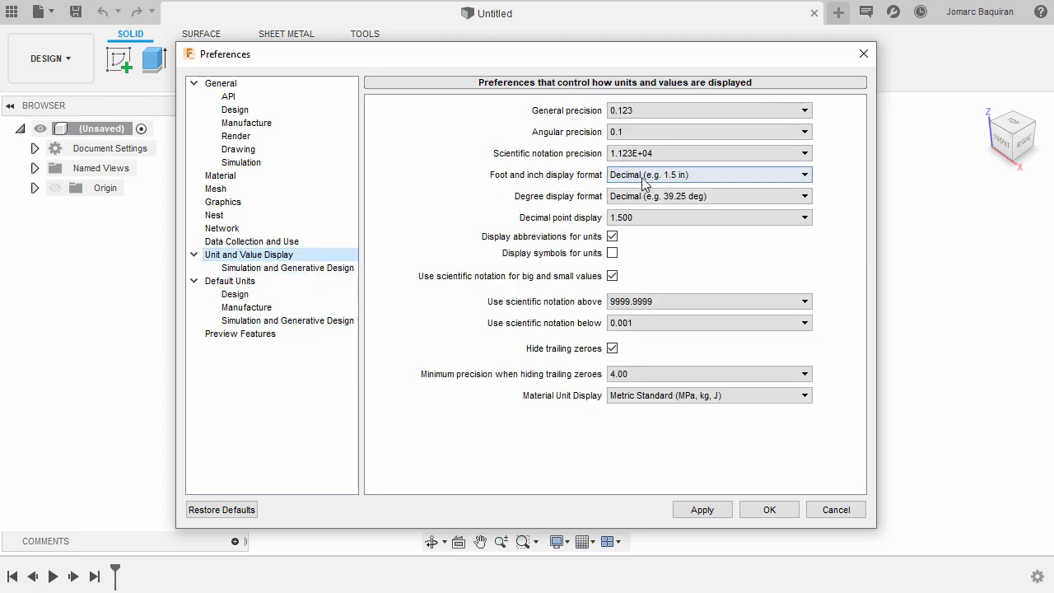
click(675, 176)
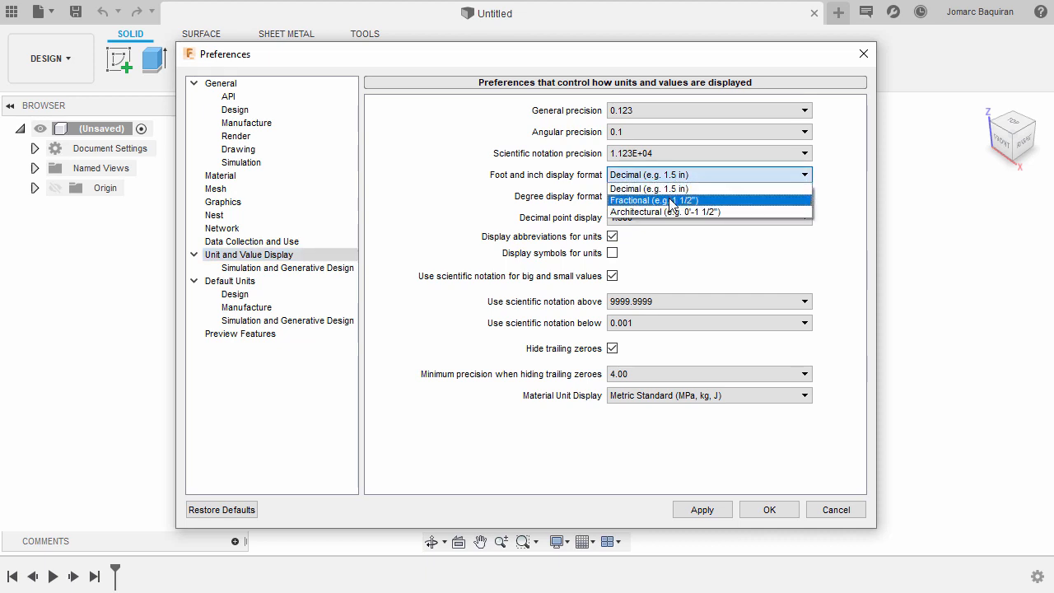
click(671, 201)
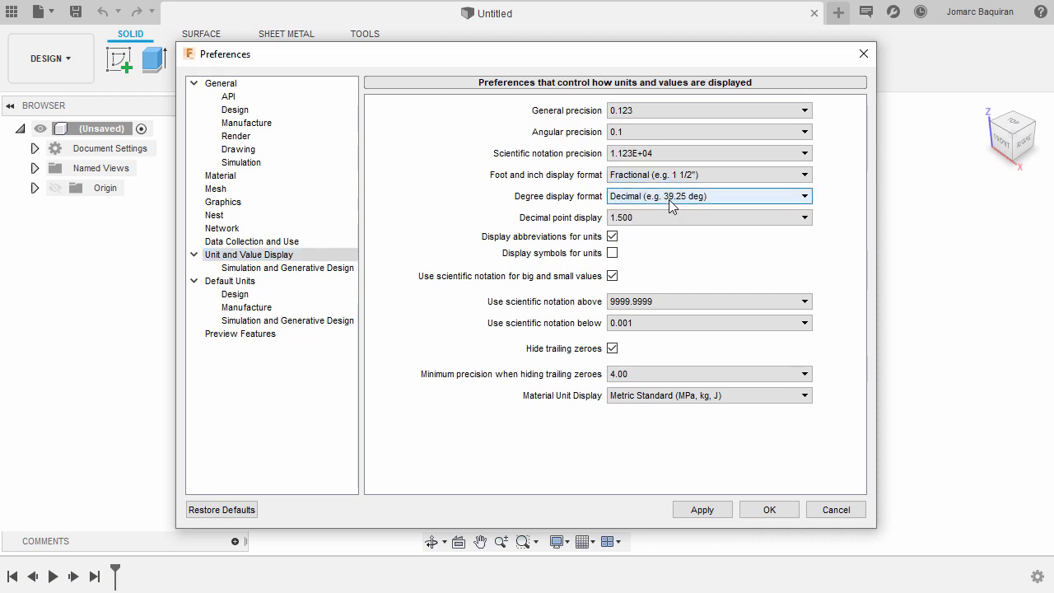
click(702, 511)
click(774, 509)
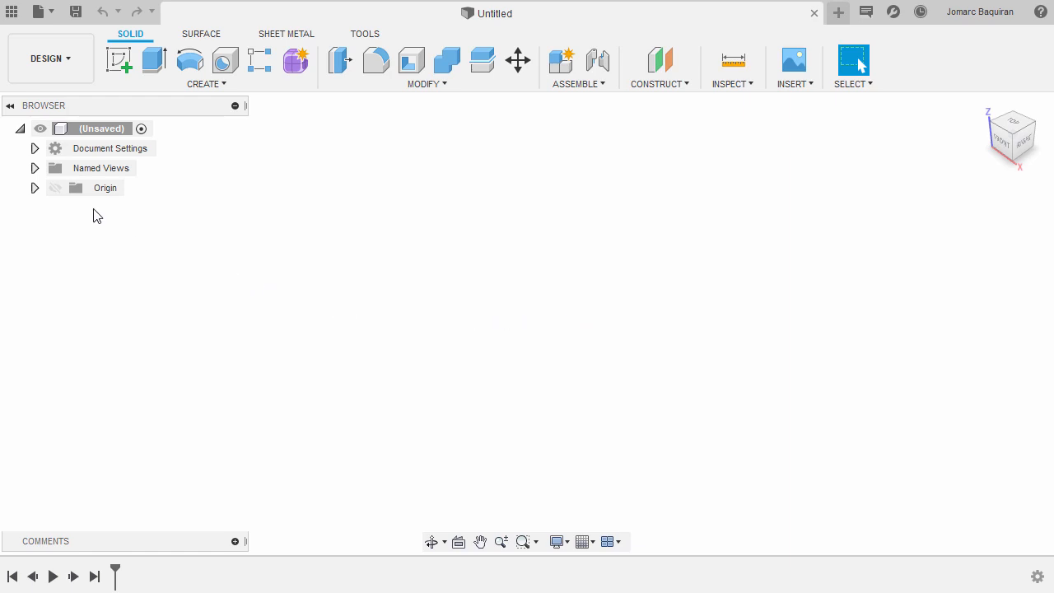
Step: Change the current document's active units to Inch
click(35, 150)
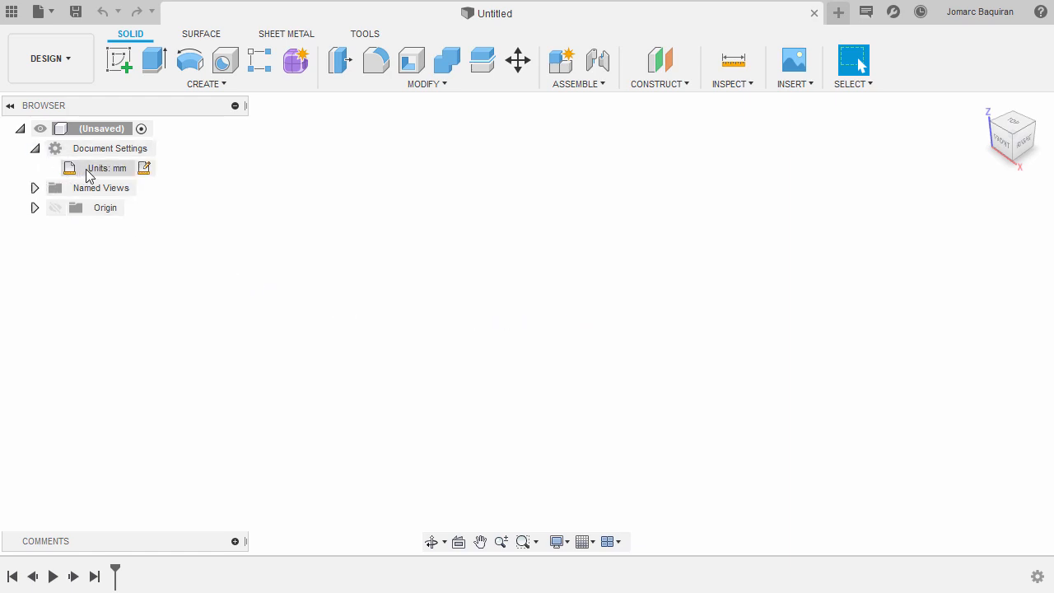
click(144, 170)
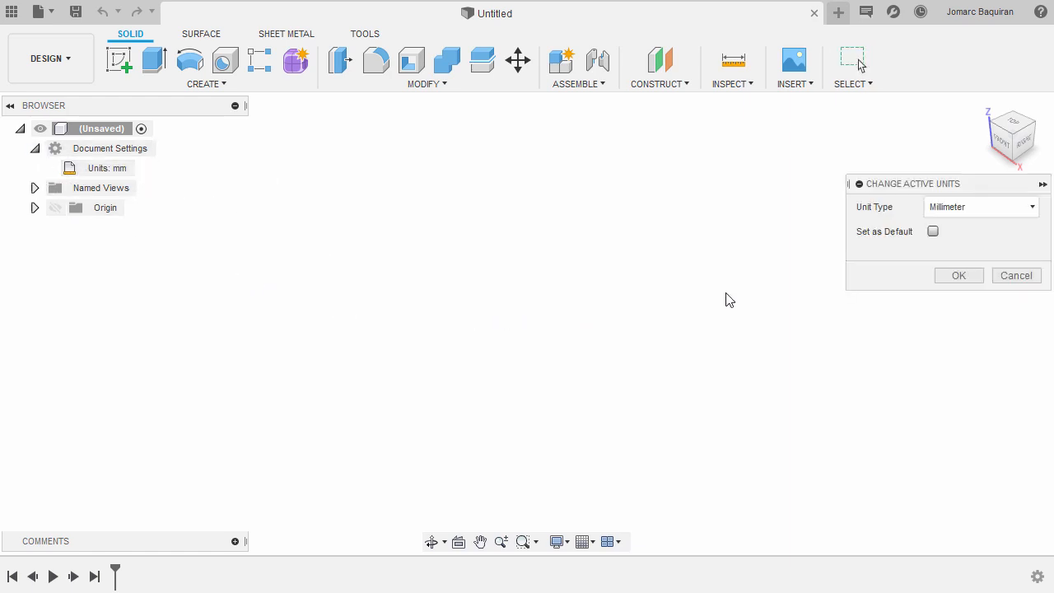
click(953, 211)
click(955, 282)
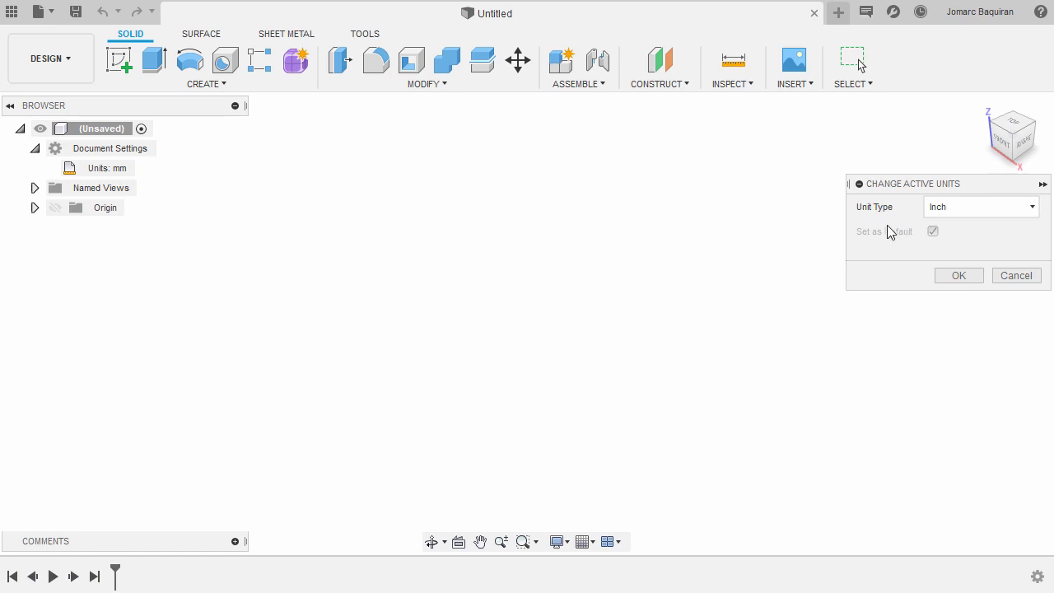
click(959, 276)
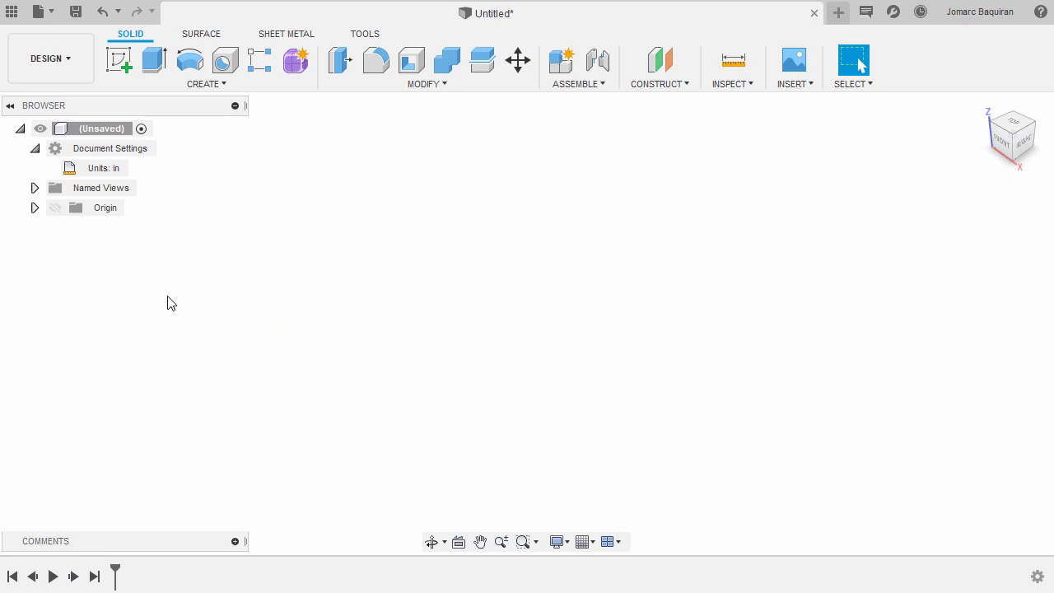
Step: Start a new sketch on the XZ origin plane
click(34, 207)
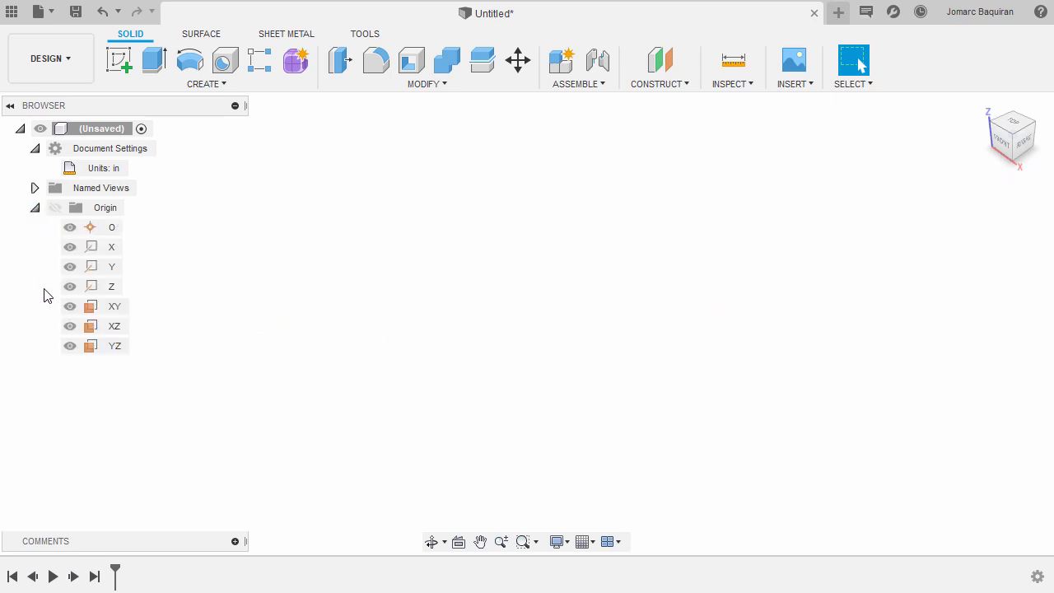
click(120, 328)
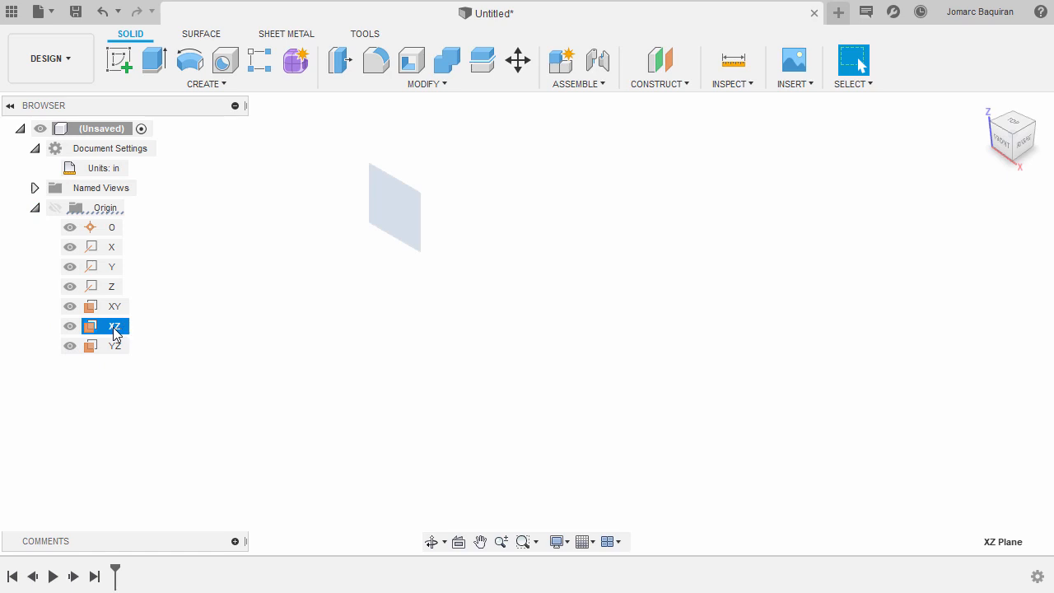
right_click(114, 330)
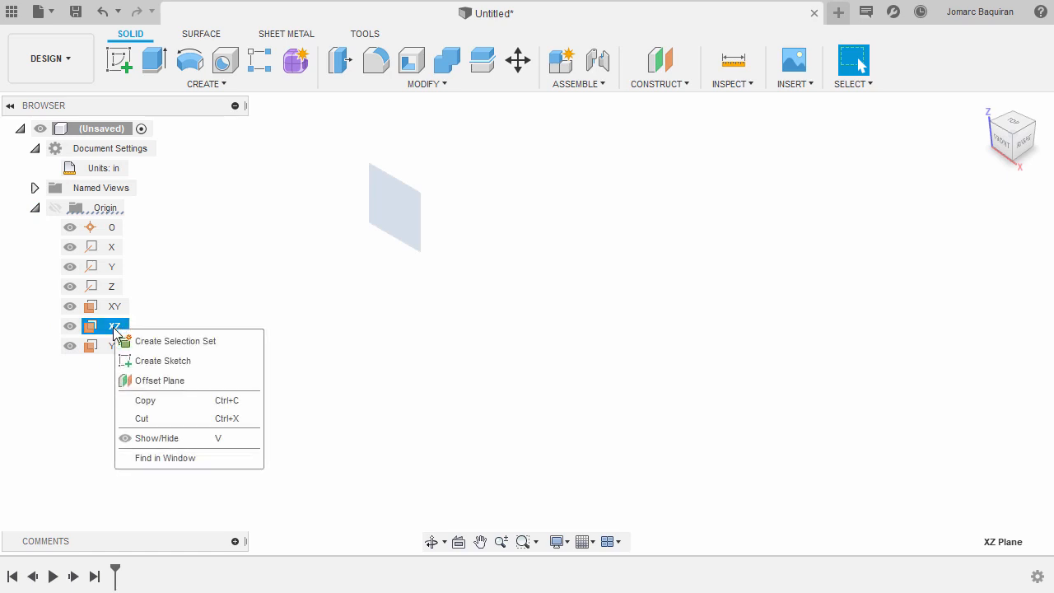
click(155, 362)
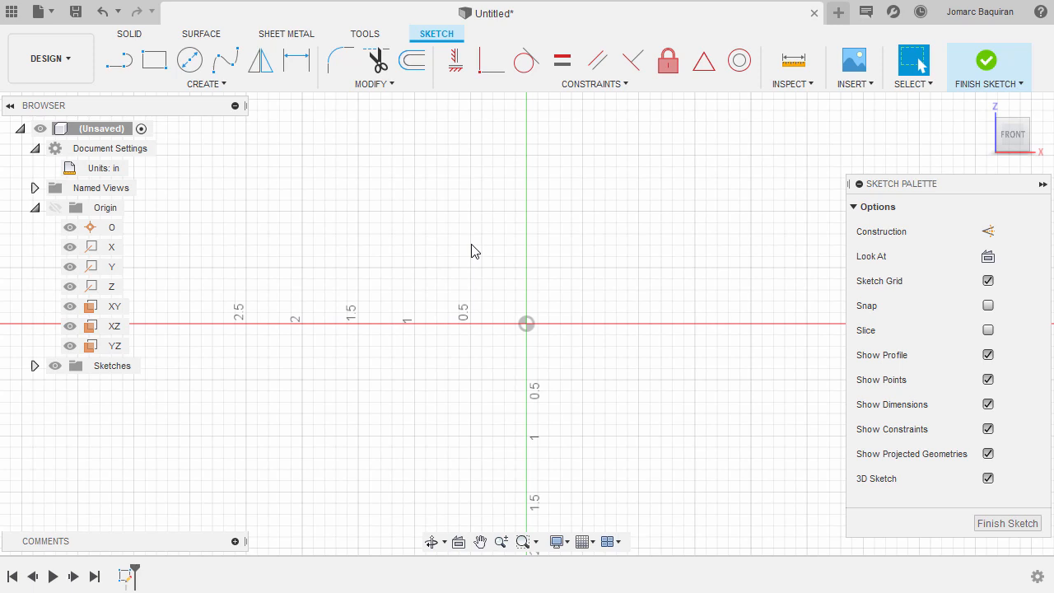
Step: Sketch a center rectangle at the origin, 11/32 in high and 2 5/16 in wide
key(r)
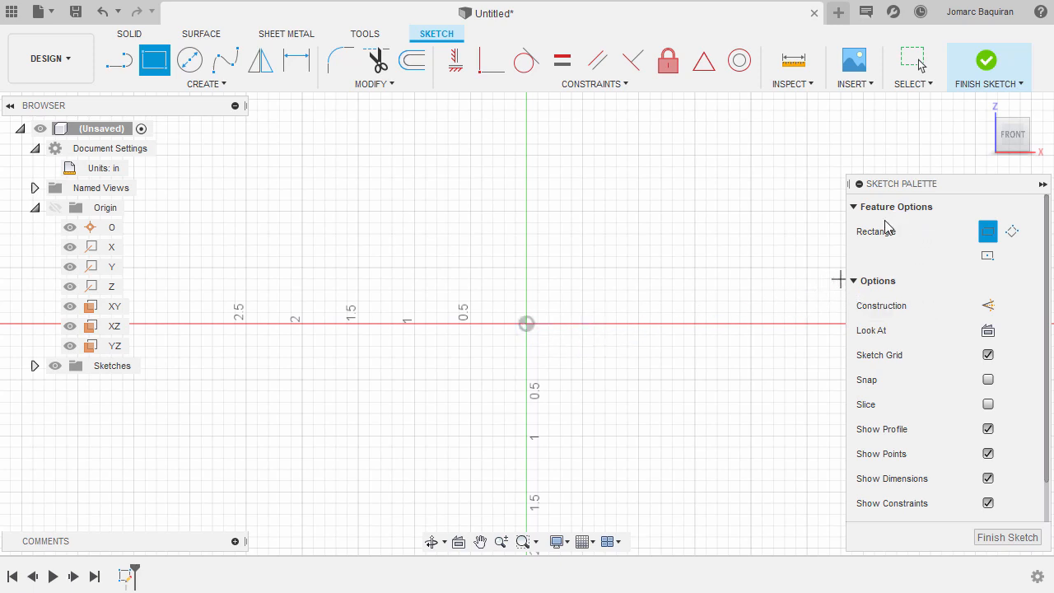
click(987, 257)
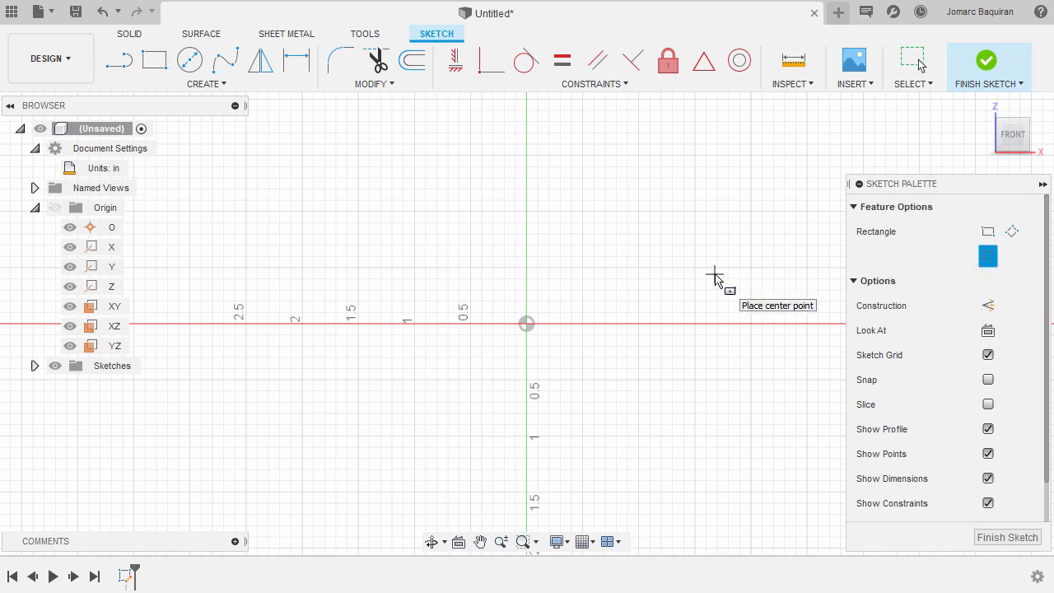
click(527, 323)
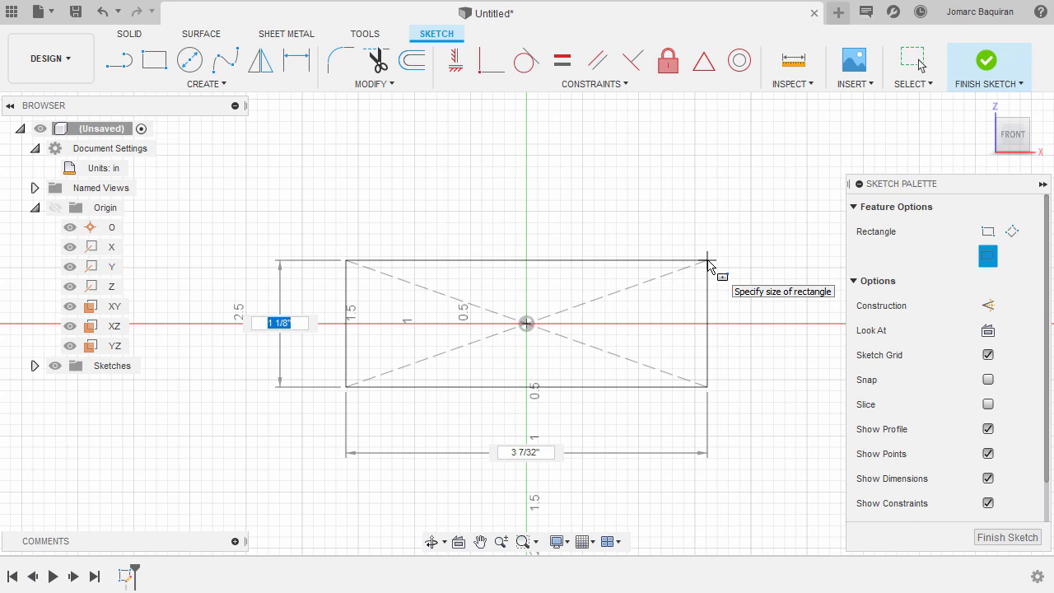
text(11/32)
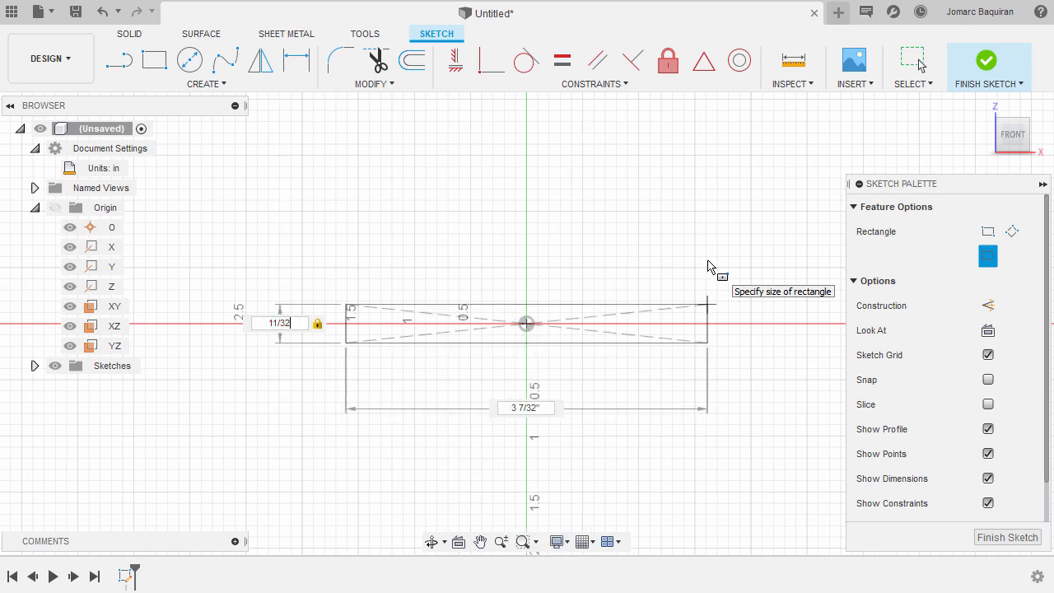
key(Tab)
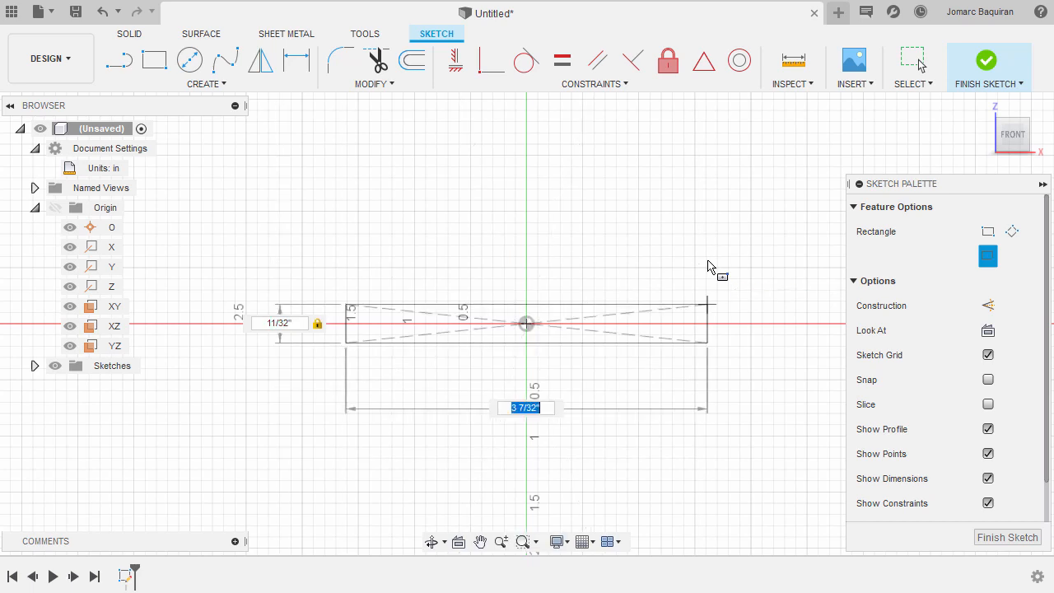
text(2.5)
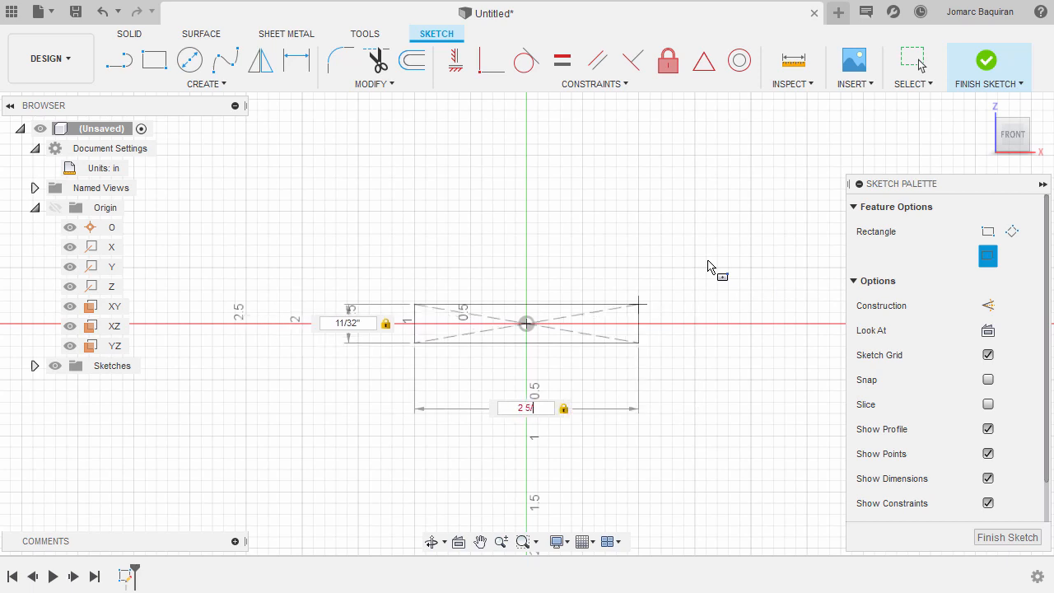
text(16)
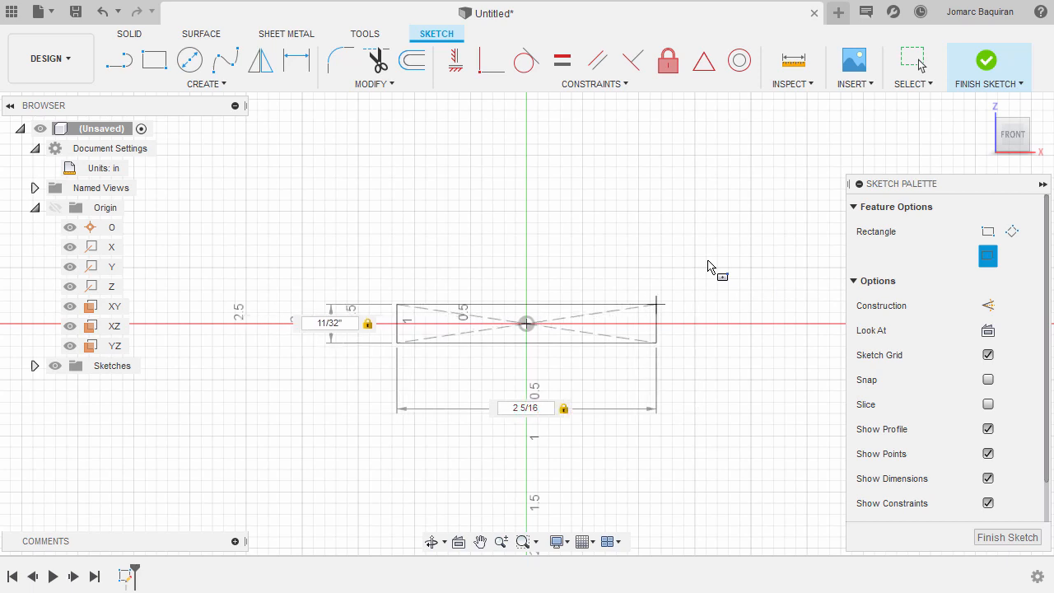
key(Return)
Step: Sketch a two-point rectangle about 15/64 in wide and 17/64 in high around the origin, ending on the large rectangle's lower edge
scroll(548, 336, down, 2)
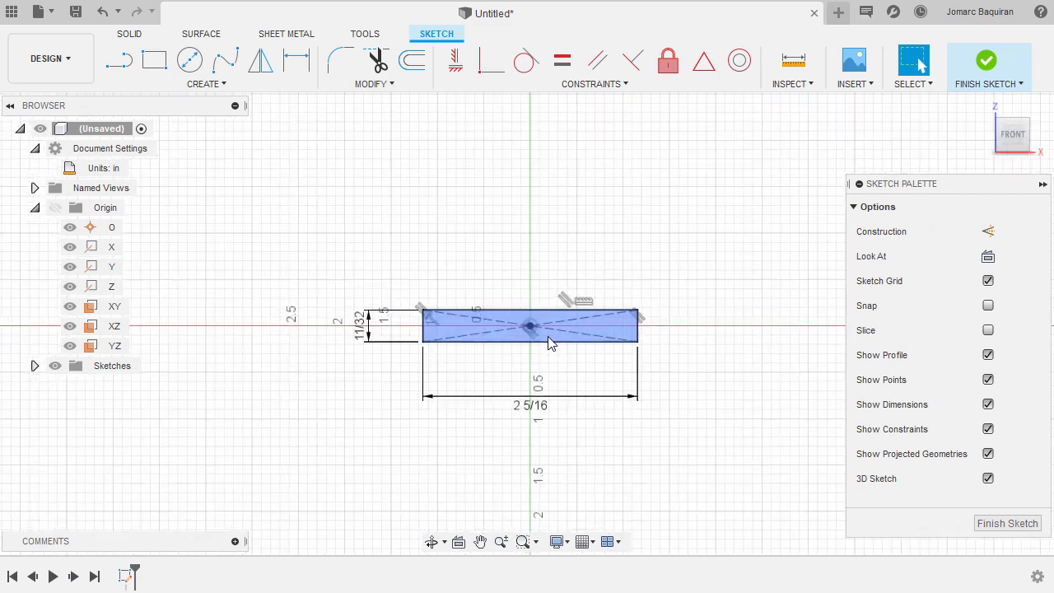
scroll(547, 340, up, 7)
middle_drag(557, 324, 593, 301)
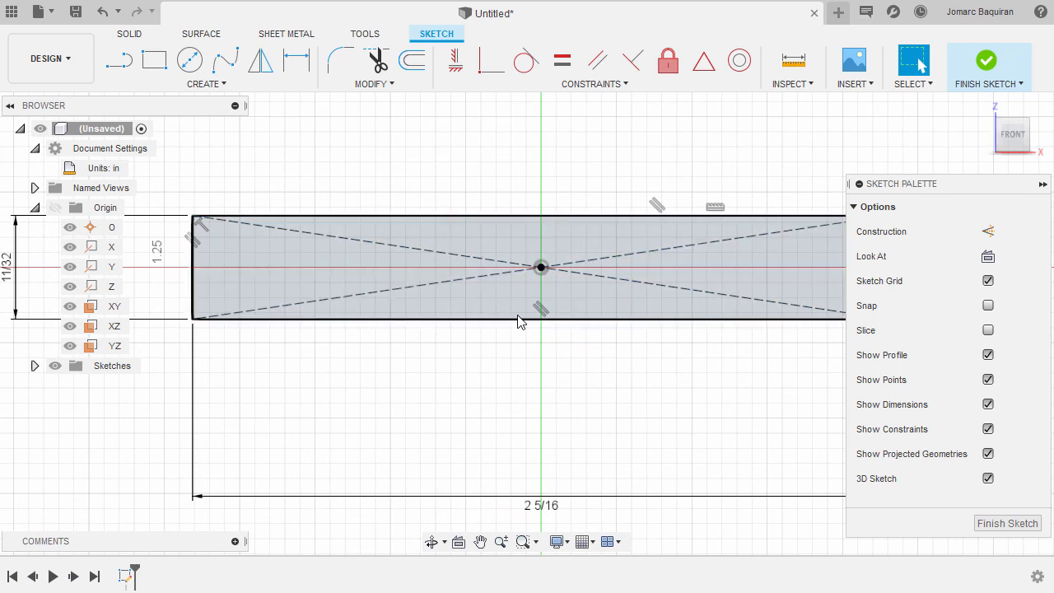
key(r)
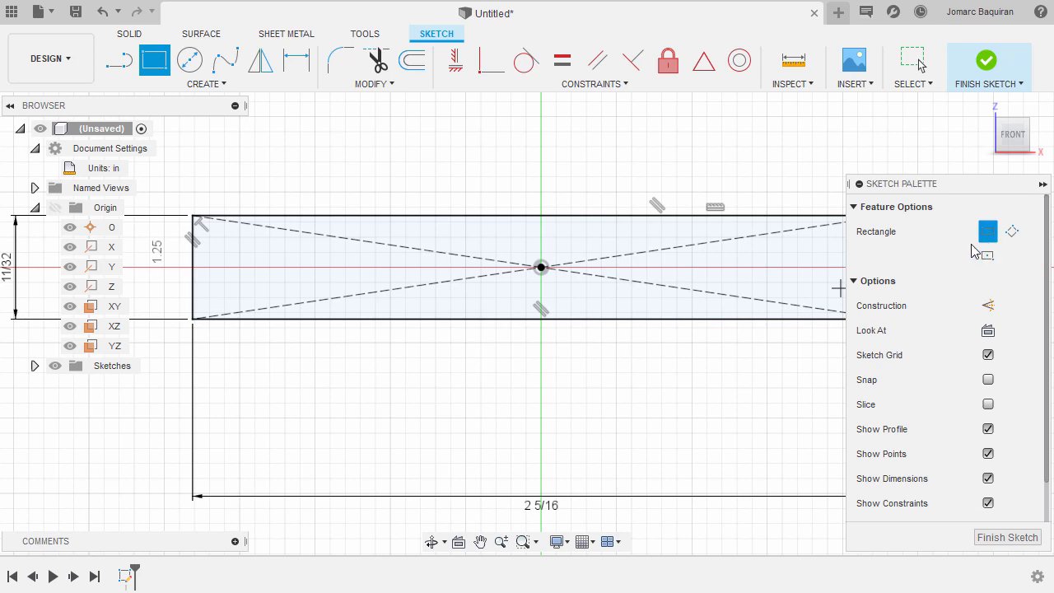
scroll(560, 287, up, 1)
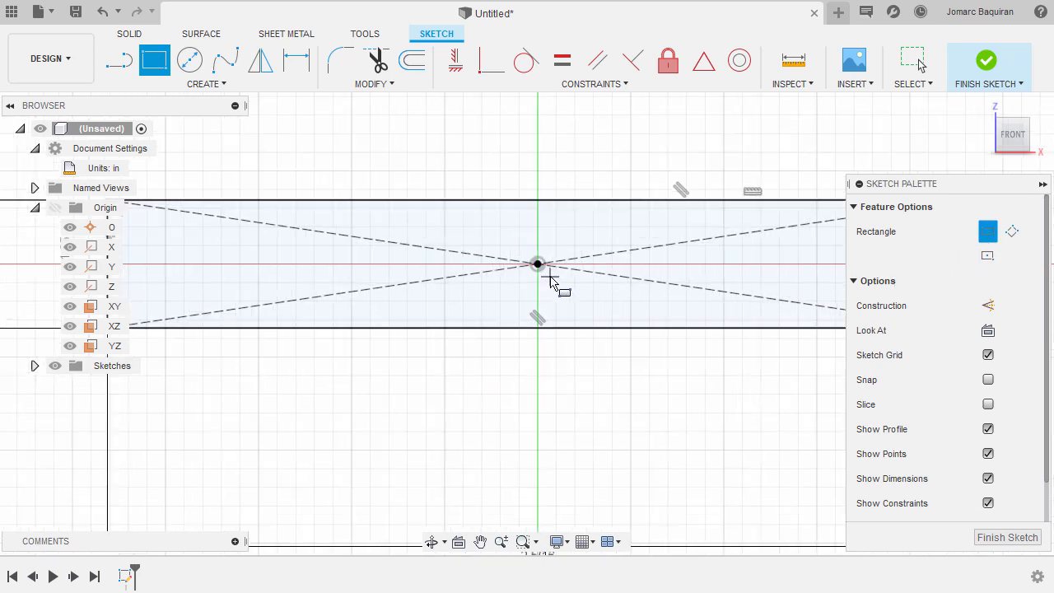
click(490, 232)
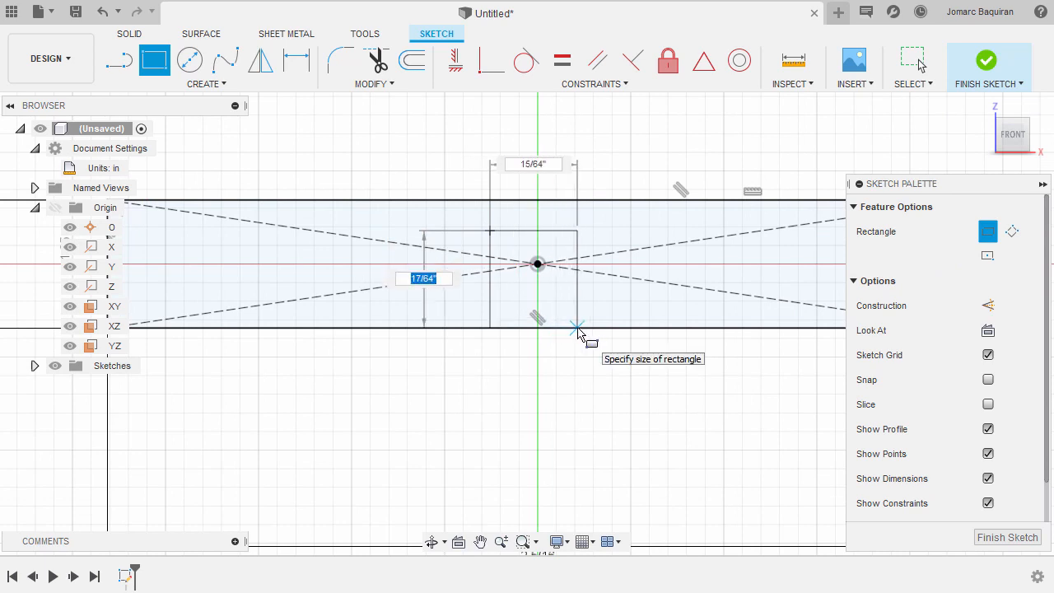
click(577, 328)
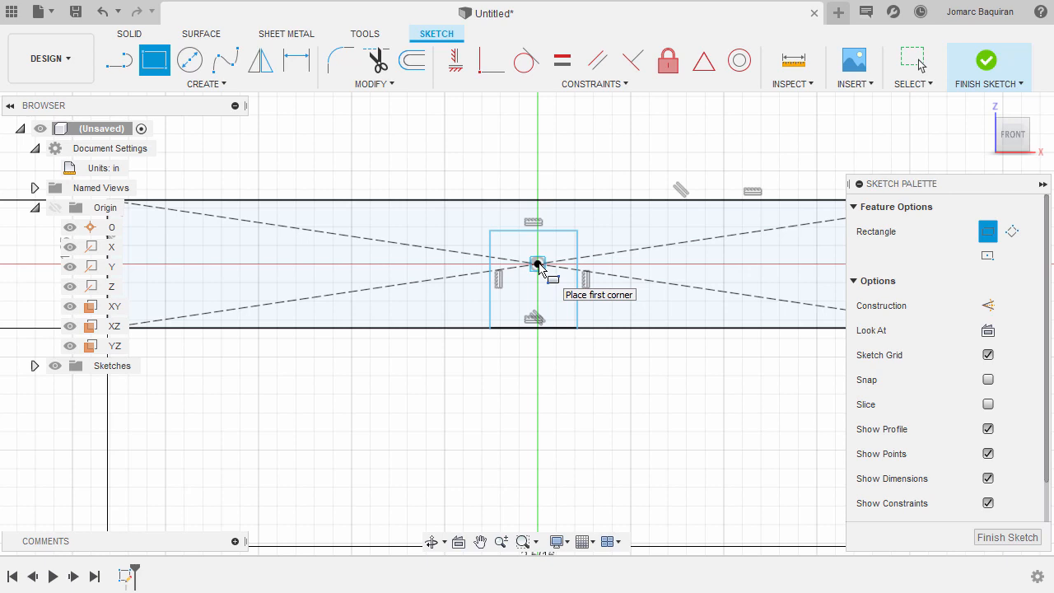
Step: Vertically align the midpoint of the small rectangle's upper edge with the midpoint of the large rectangle's upper edge using a Horizontal/Vertical constraint
click(455, 62)
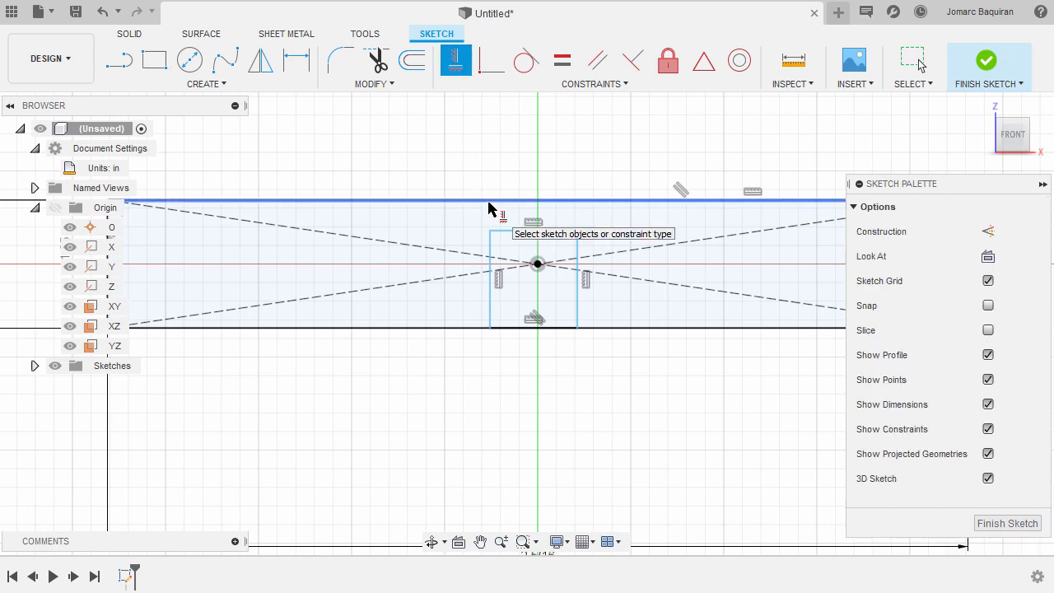
click(555, 201)
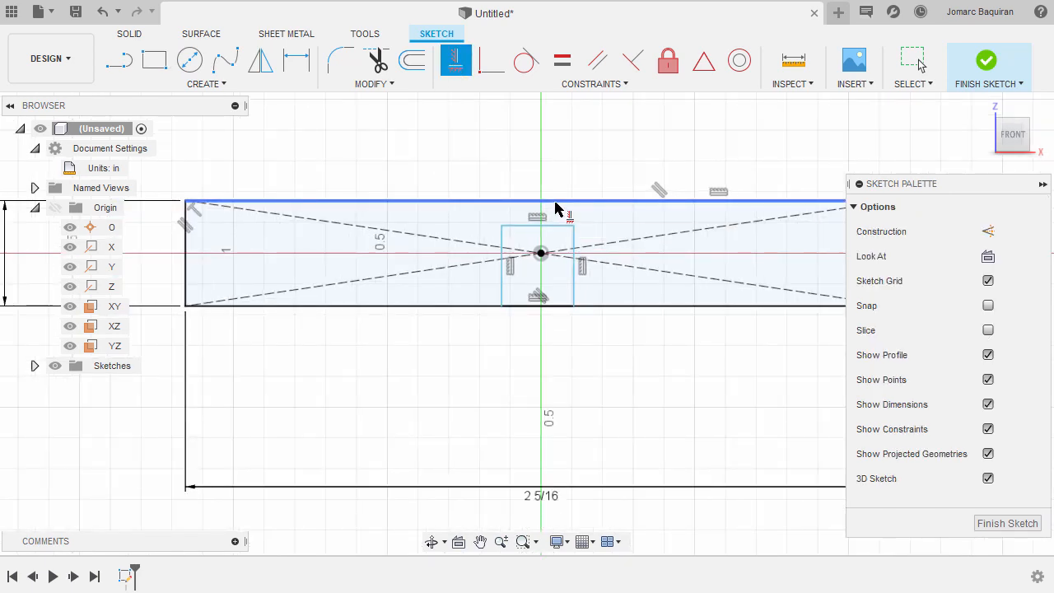
scroll(559, 218, down, 1)
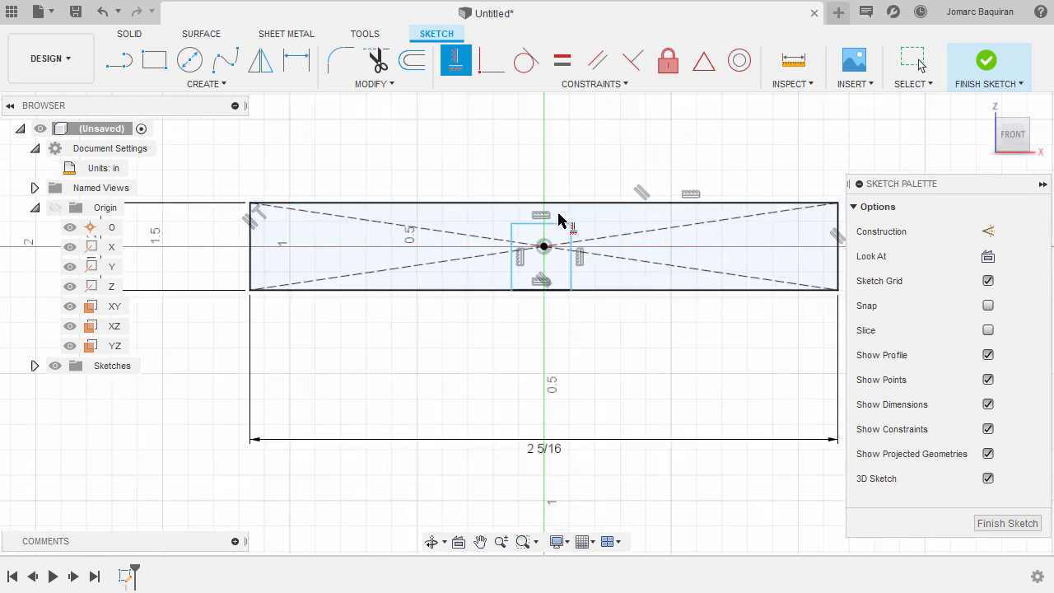
scroll(558, 219, up, 1)
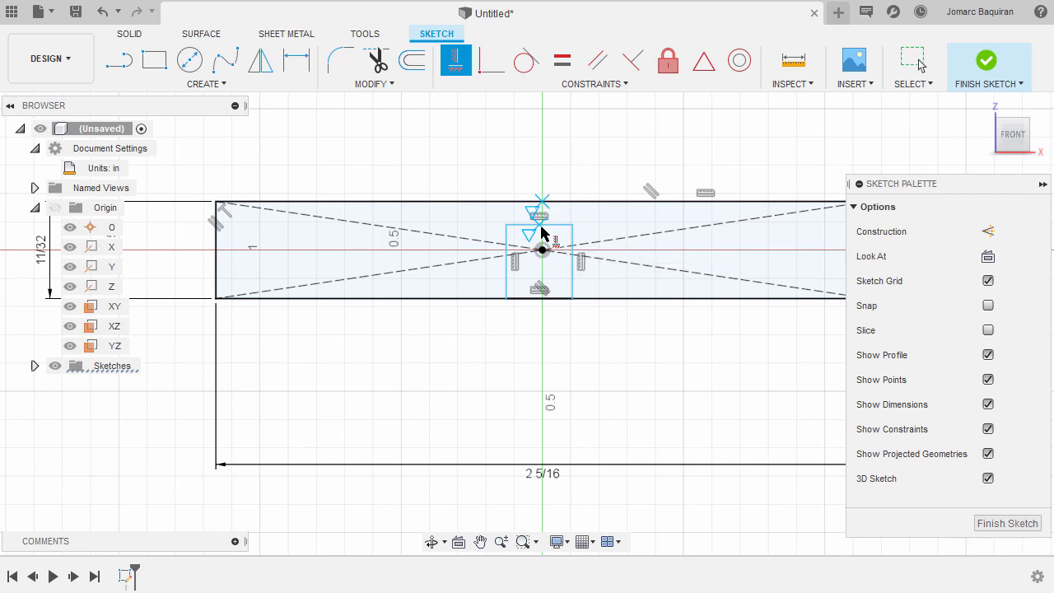
click(542, 225)
click(545, 201)
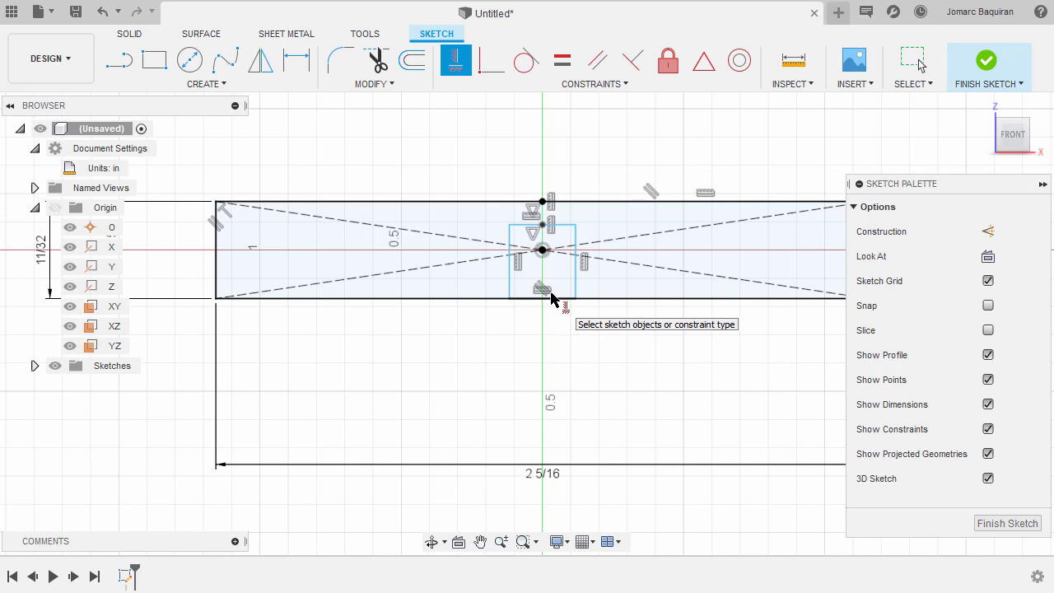
Step: Dimension the small rectangle's height from the large rectangle's lower edge as 3/16 in
scroll(554, 296, down, 2)
key(d)
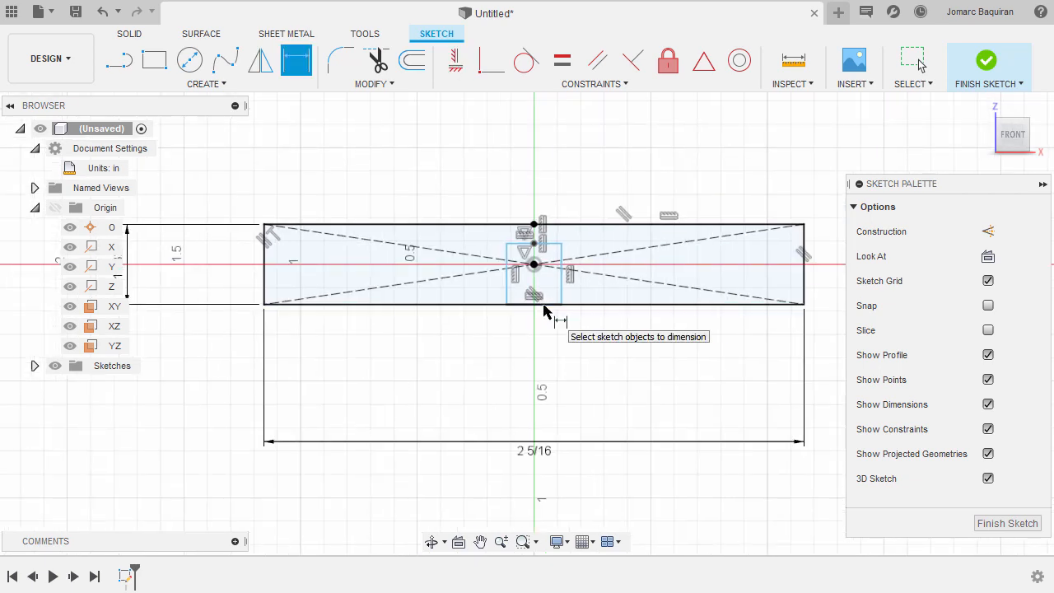
click(551, 243)
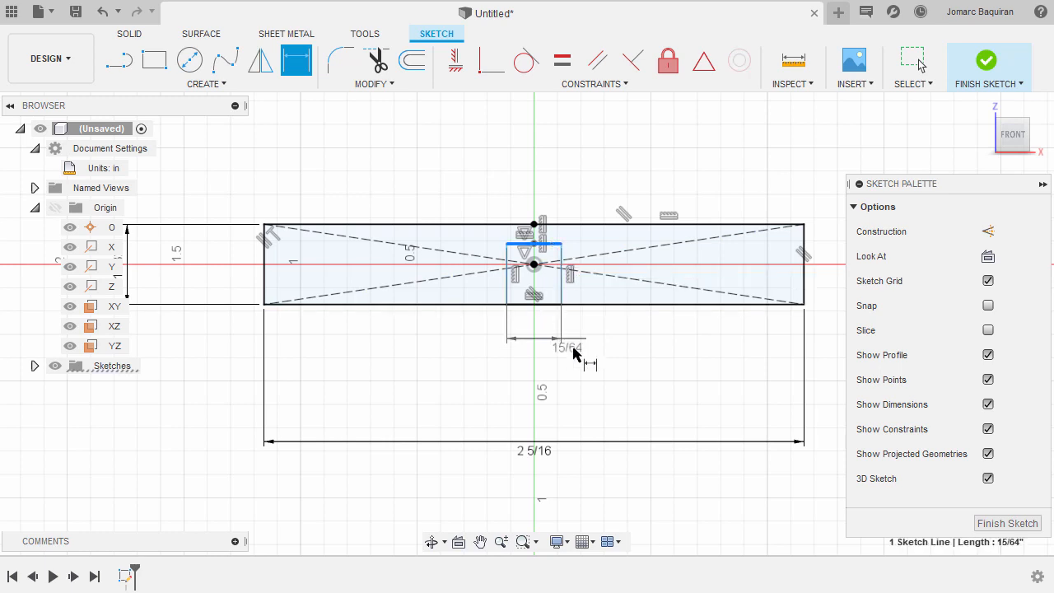
click(652, 305)
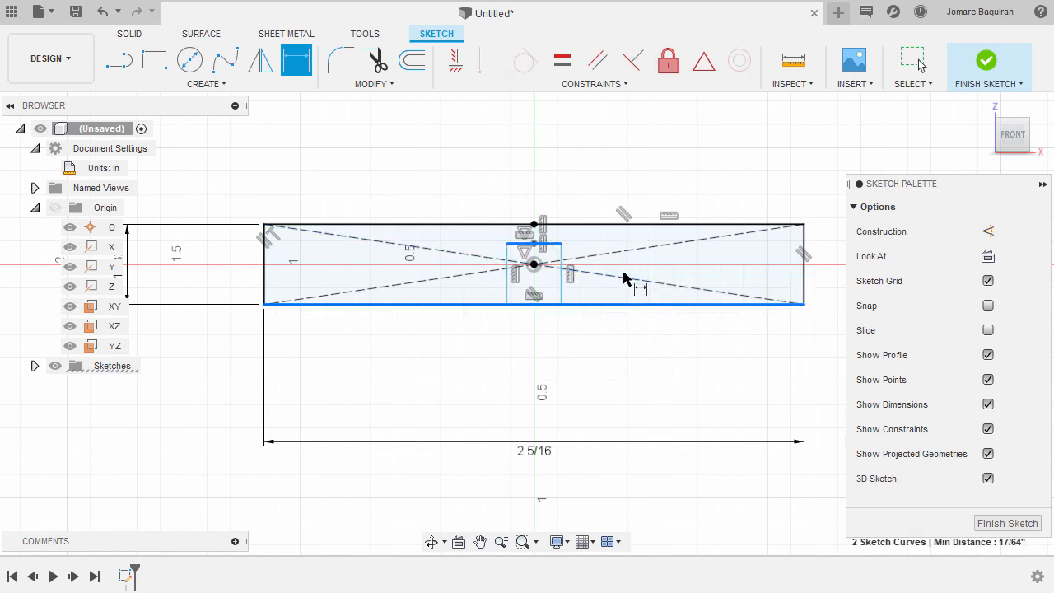
scroll(631, 275, up, 3)
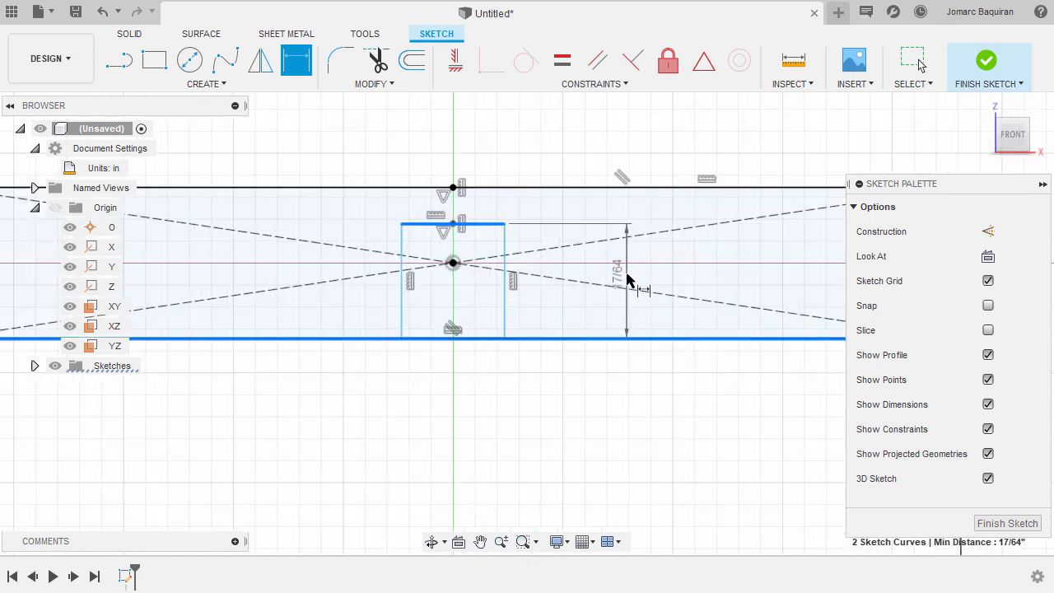
click(627, 280)
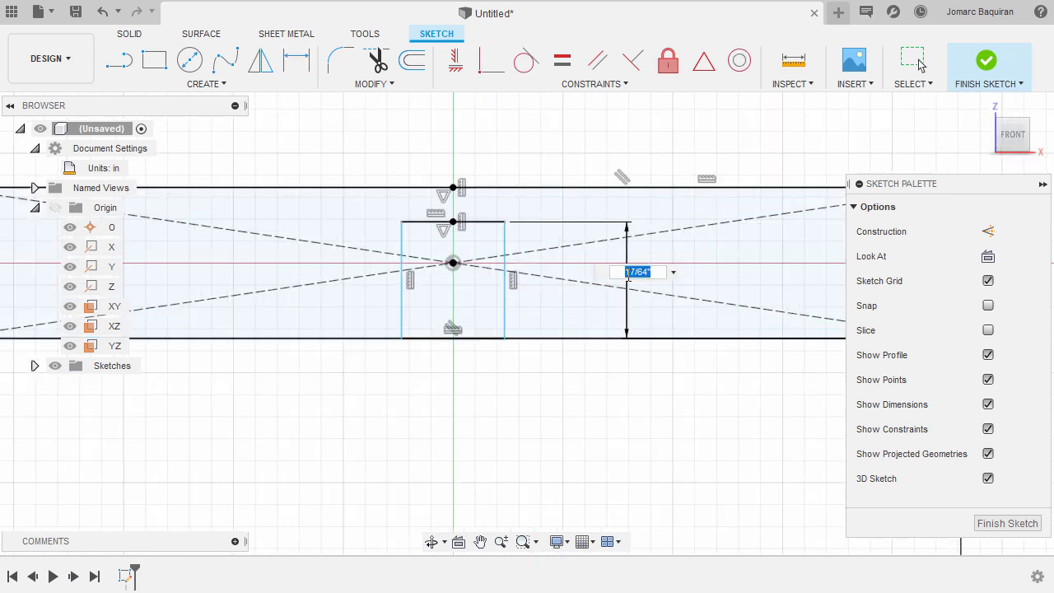
text(3/16)
key(Return)
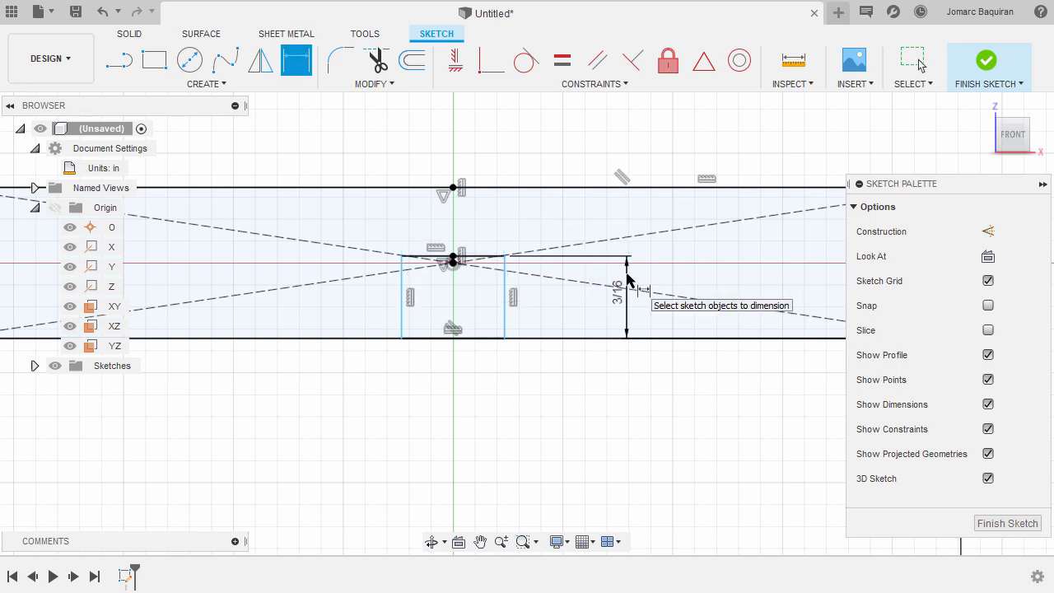
Step: Dimension the small rectangle's width between its two vertical sides as 5/32 in
click(402, 311)
click(504, 329)
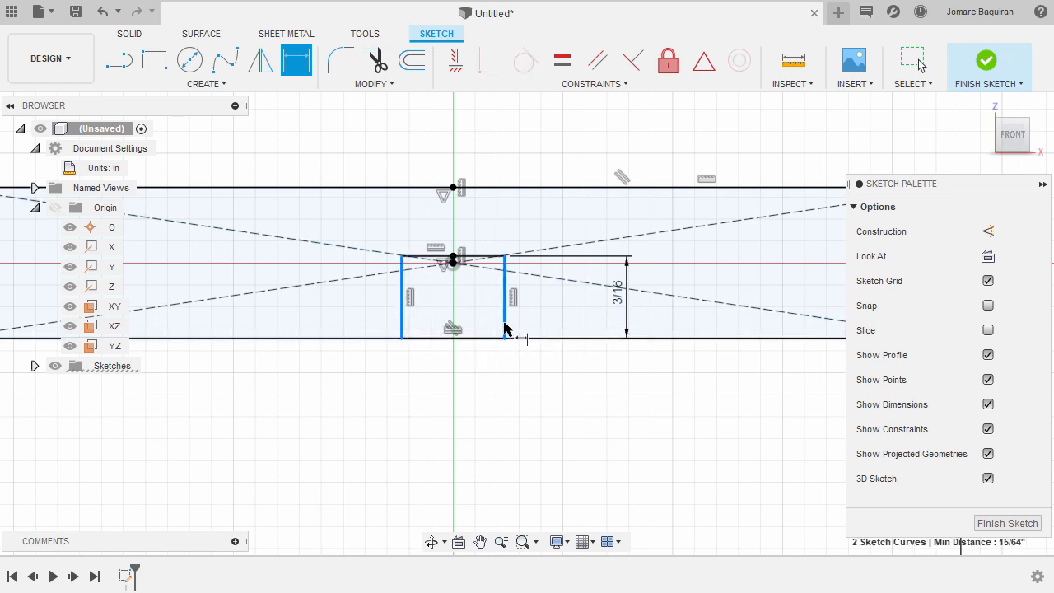
click(452, 387)
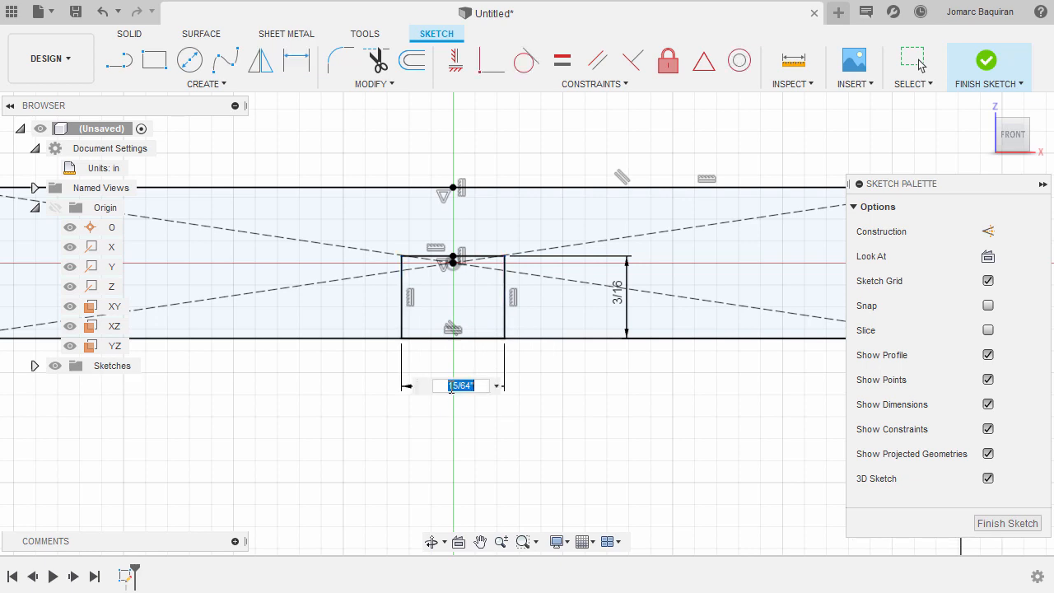
text(5/32)
key(Return)
scroll(461, 387, down, 5)
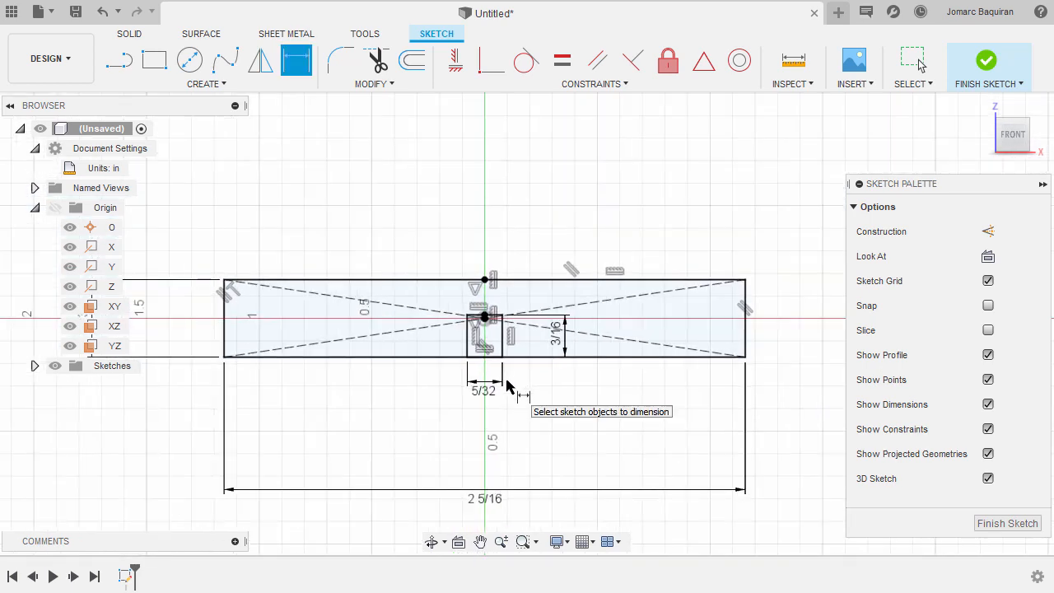
middle_drag(506, 386, 513, 370)
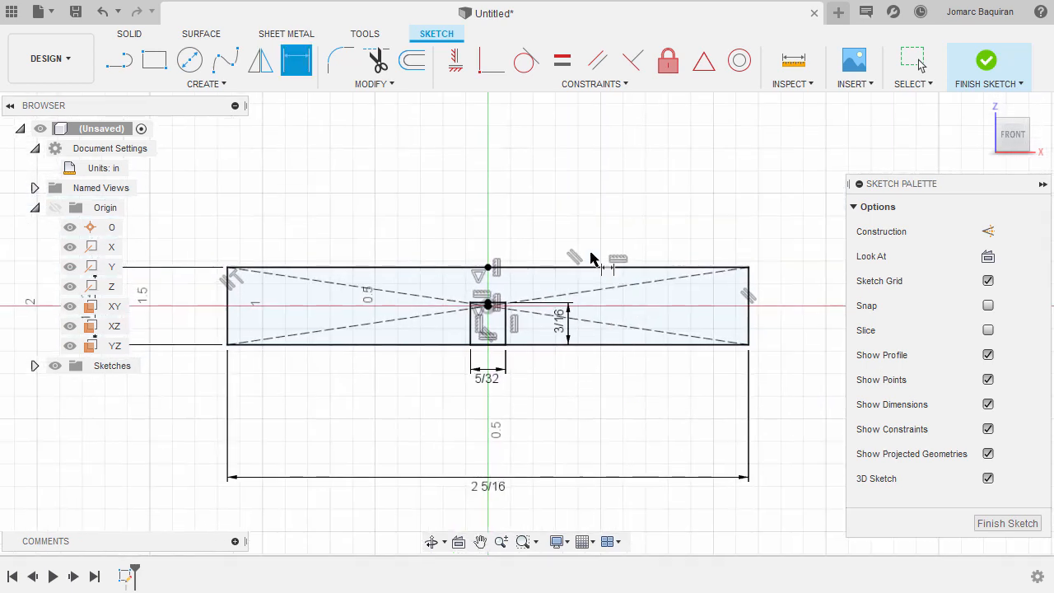
key(Escape)
click(515, 267)
click(550, 344)
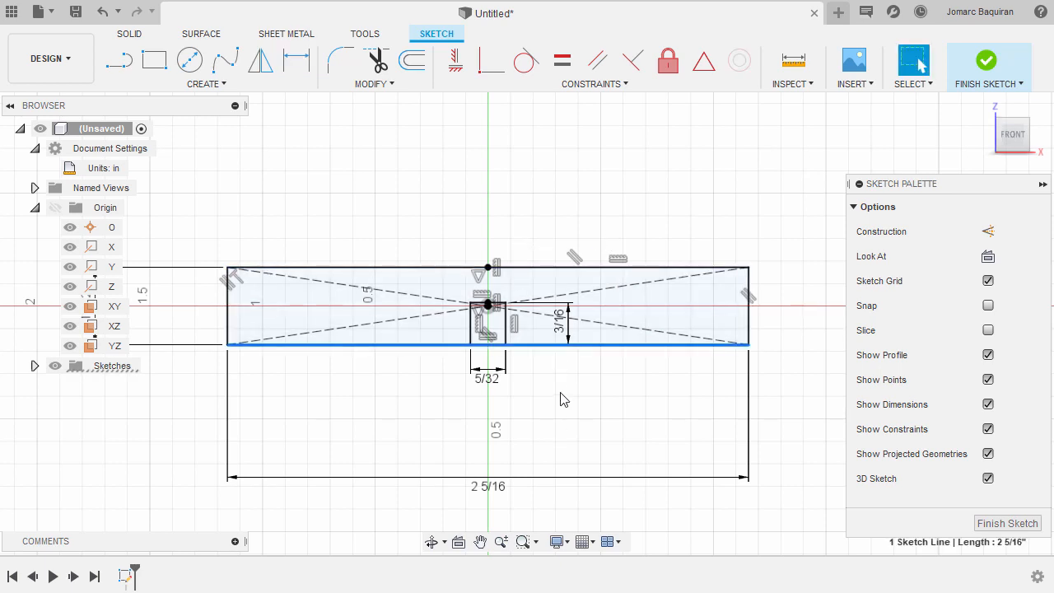
click(748, 319)
click(661, 269)
click(696, 220)
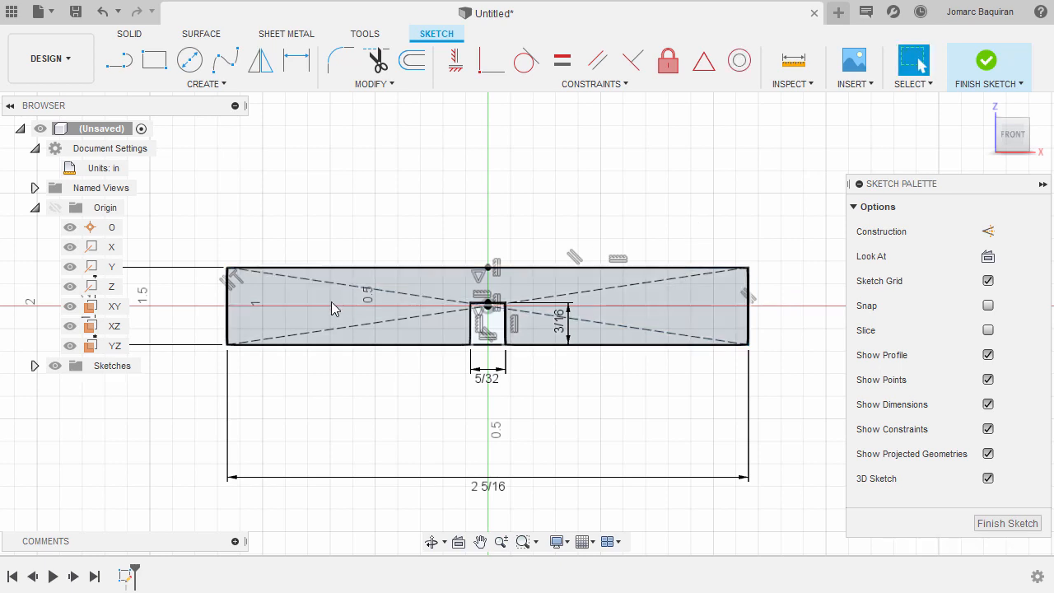
click(228, 313)
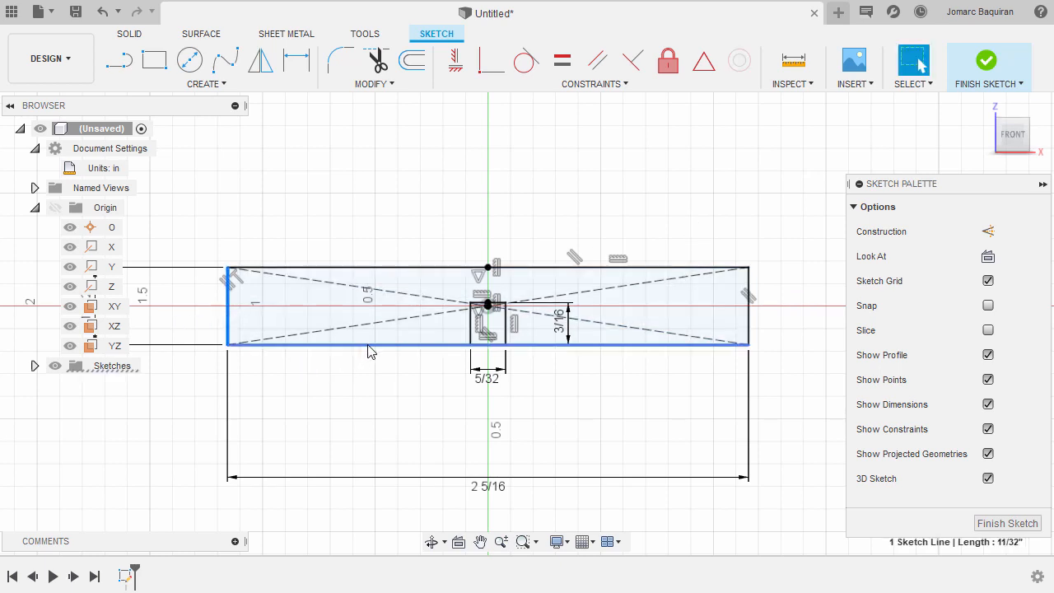
click(413, 412)
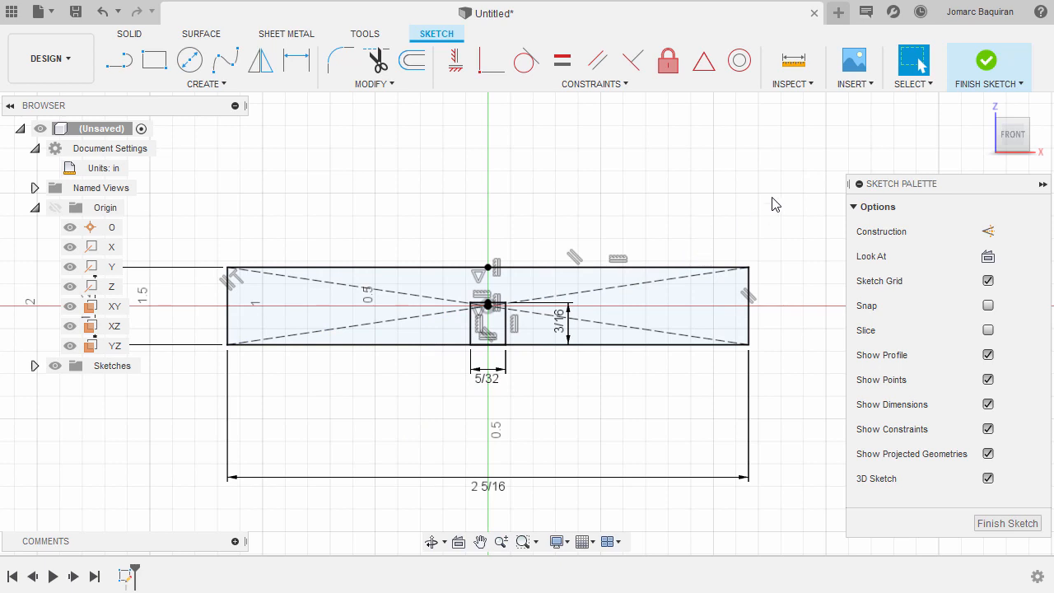
Step: Finish the sketch and extrude the large profile without the notch symmetrically as a new body, 0.186 in whole length
click(987, 70)
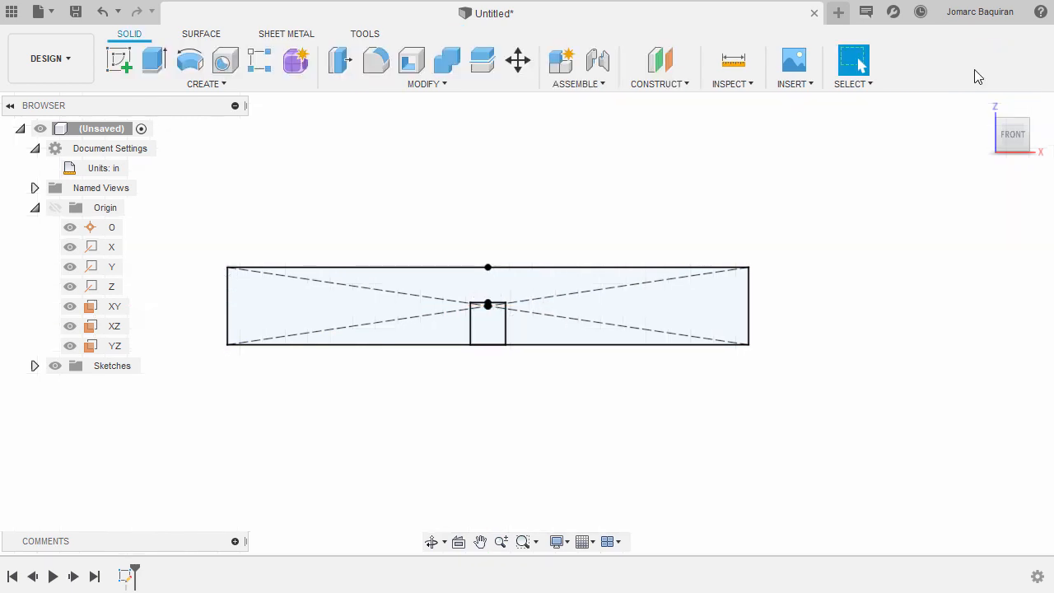
middle_drag(584, 193, 659, 206)
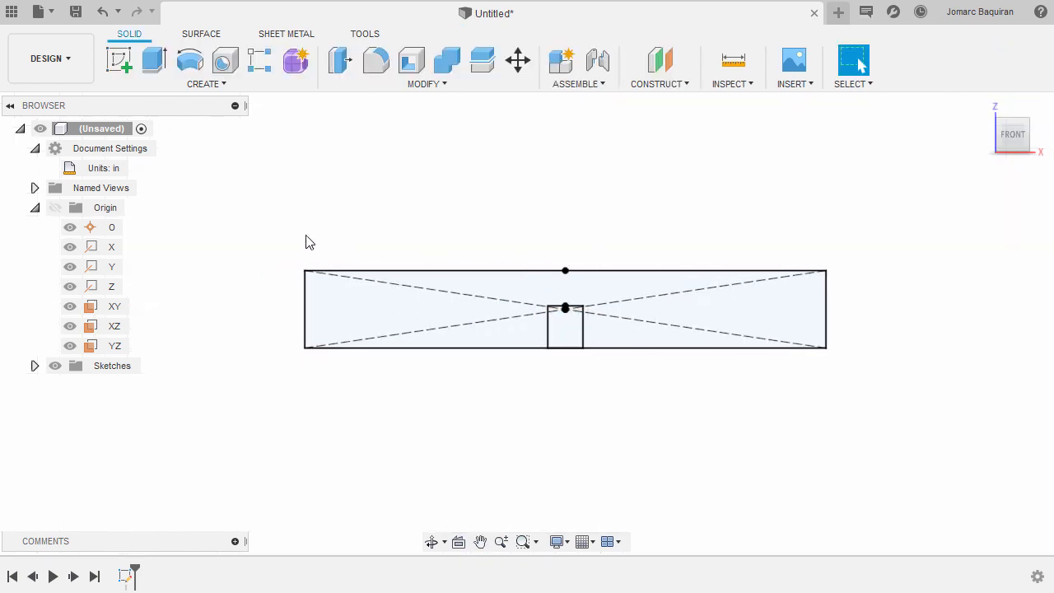
click(151, 62)
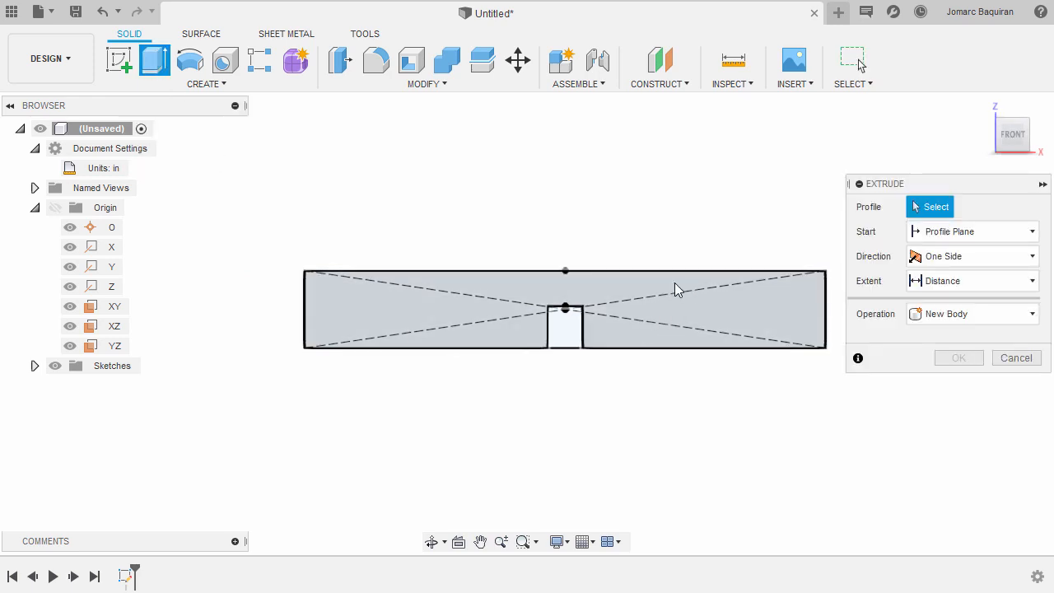
click(750, 313)
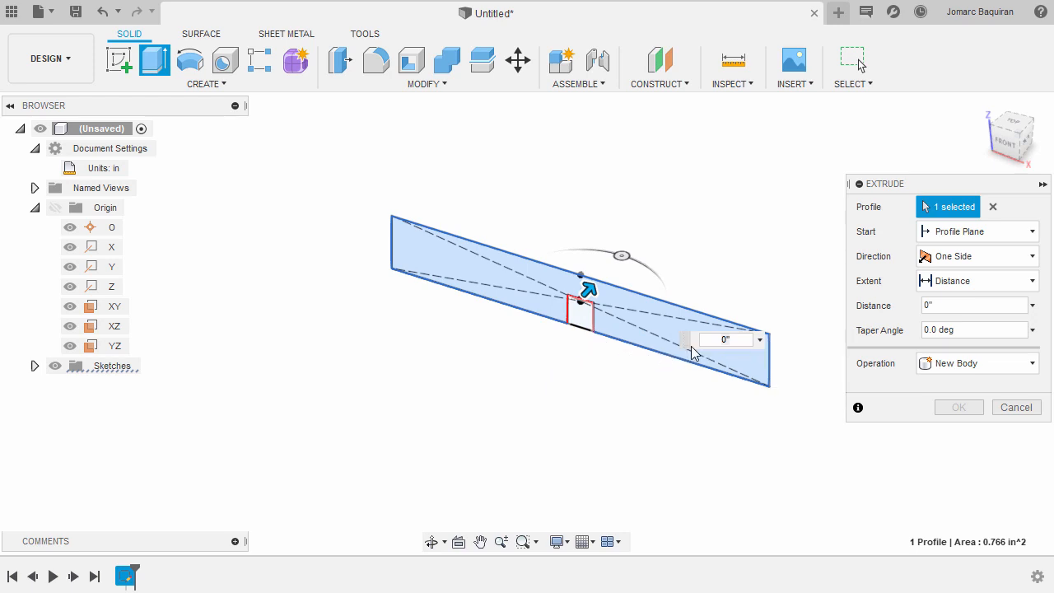
click(943, 258)
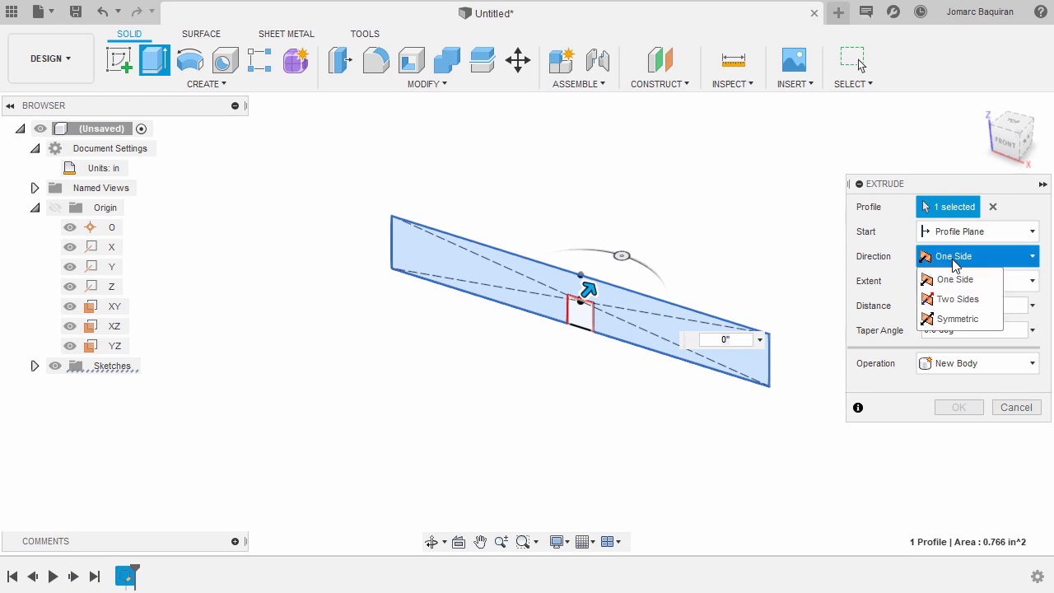
click(958, 318)
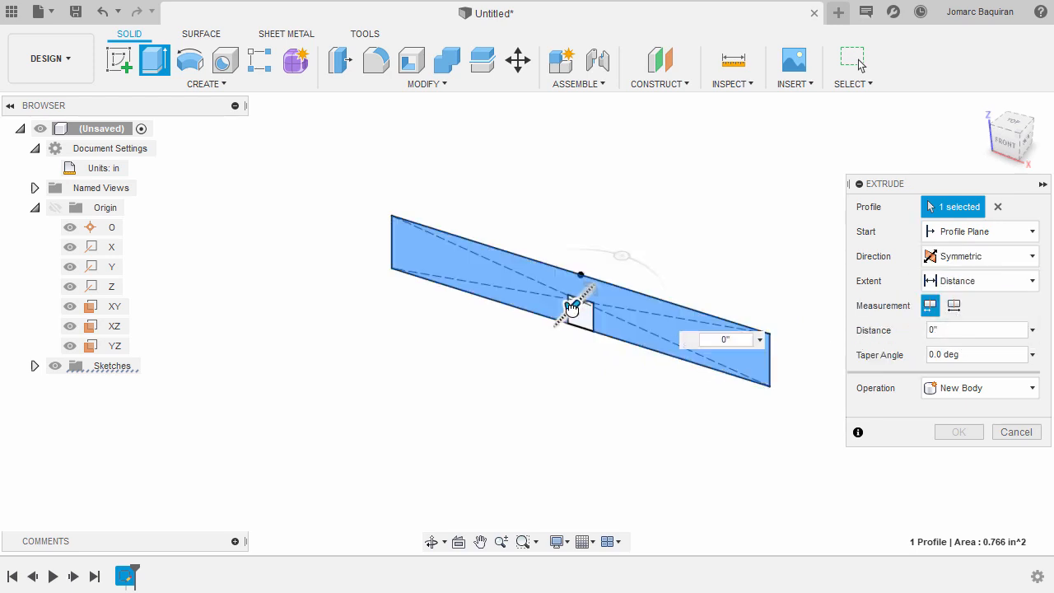
drag(572, 308, 560, 327)
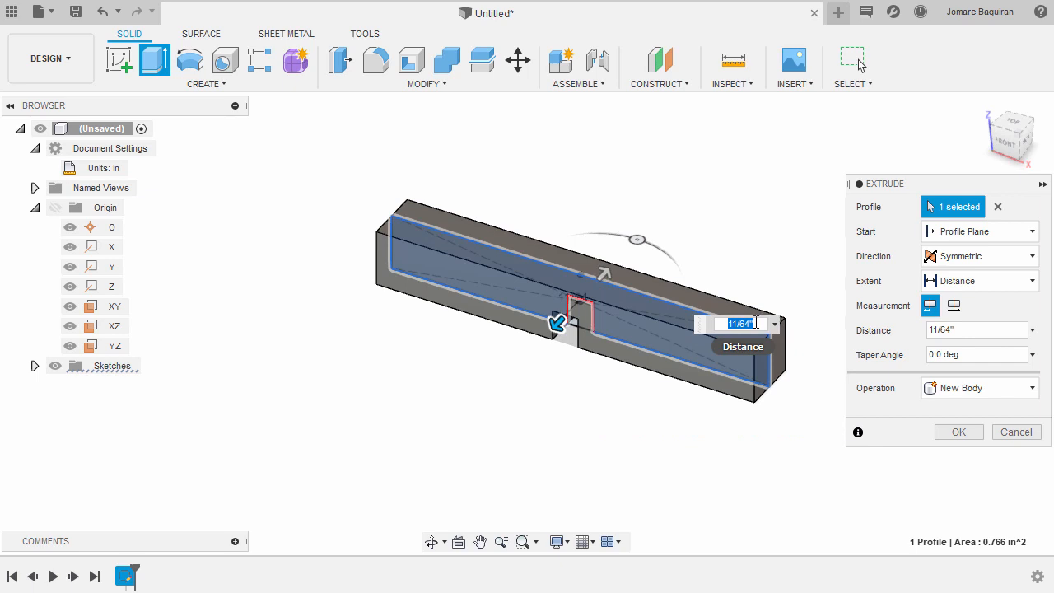
key(BackSpace)
text(.186)
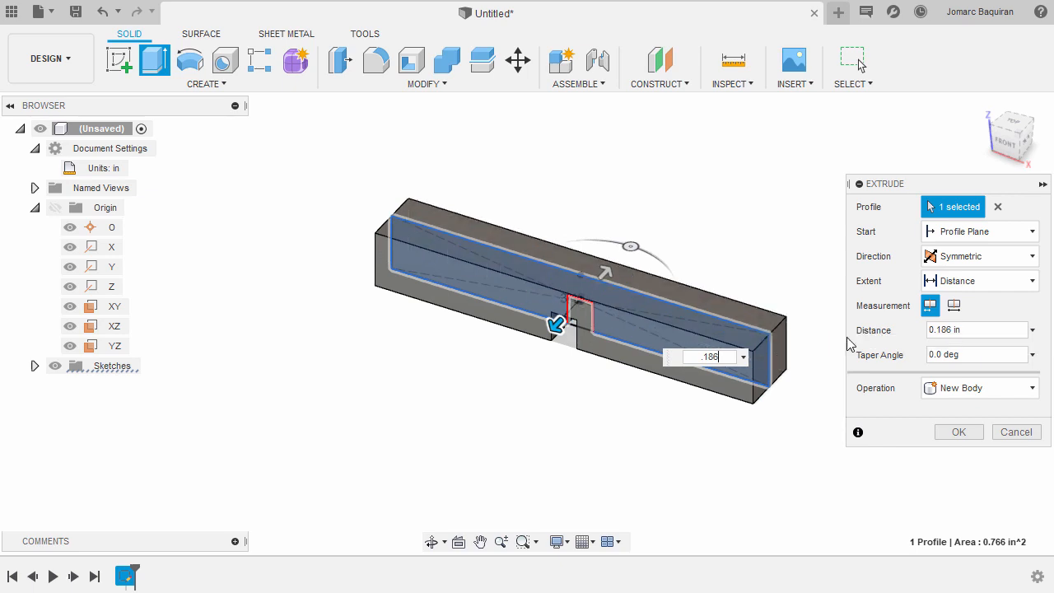
click(955, 306)
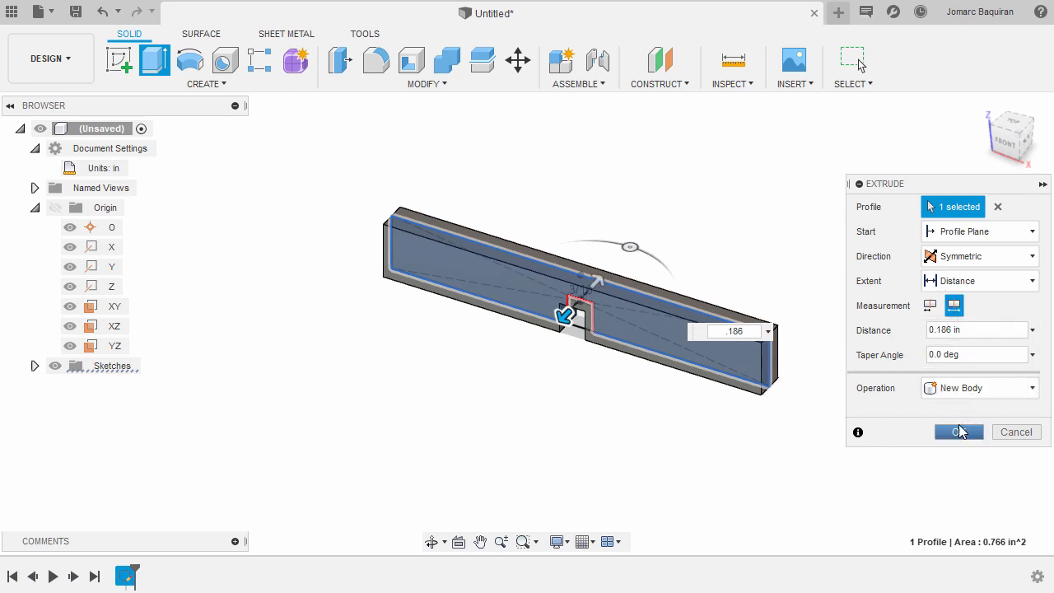
click(959, 431)
Step: Save the design as slide-key in the Assy-Machine-Vise project and check the project's file list for it
click(984, 106)
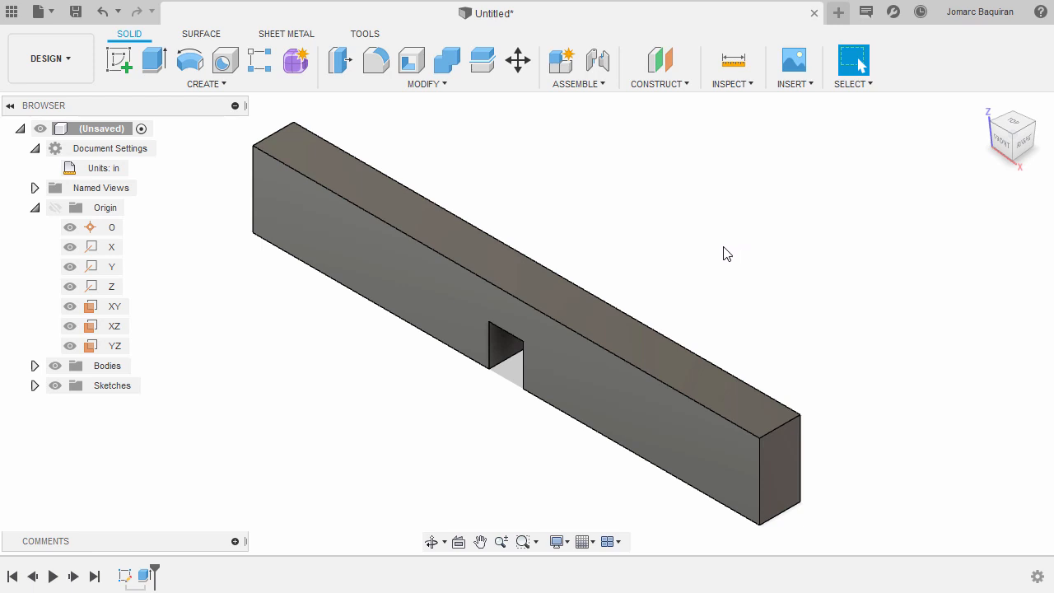
click(75, 13)
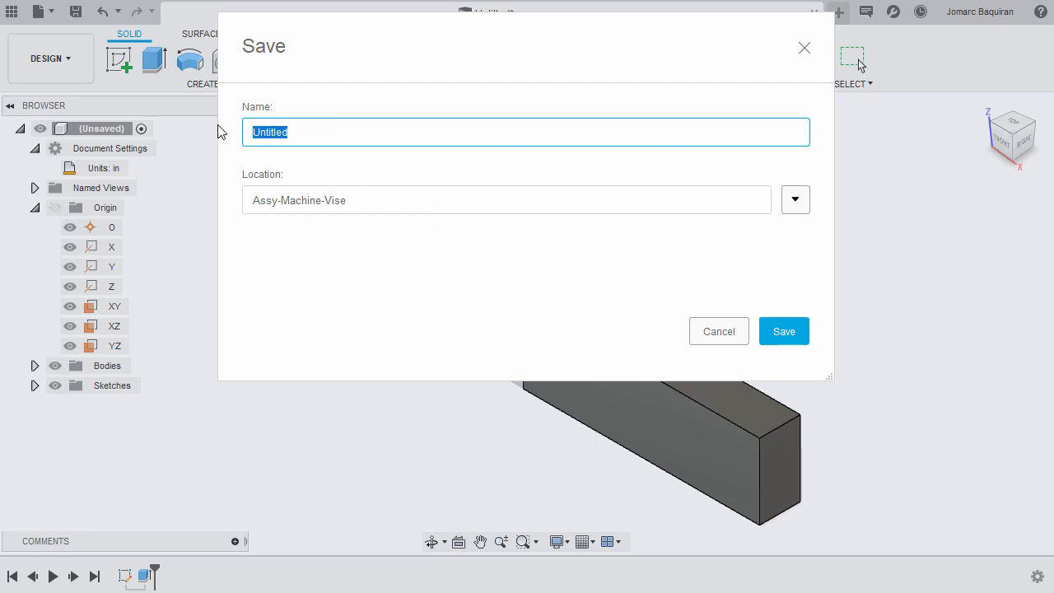
text(slide-key)
click(779, 334)
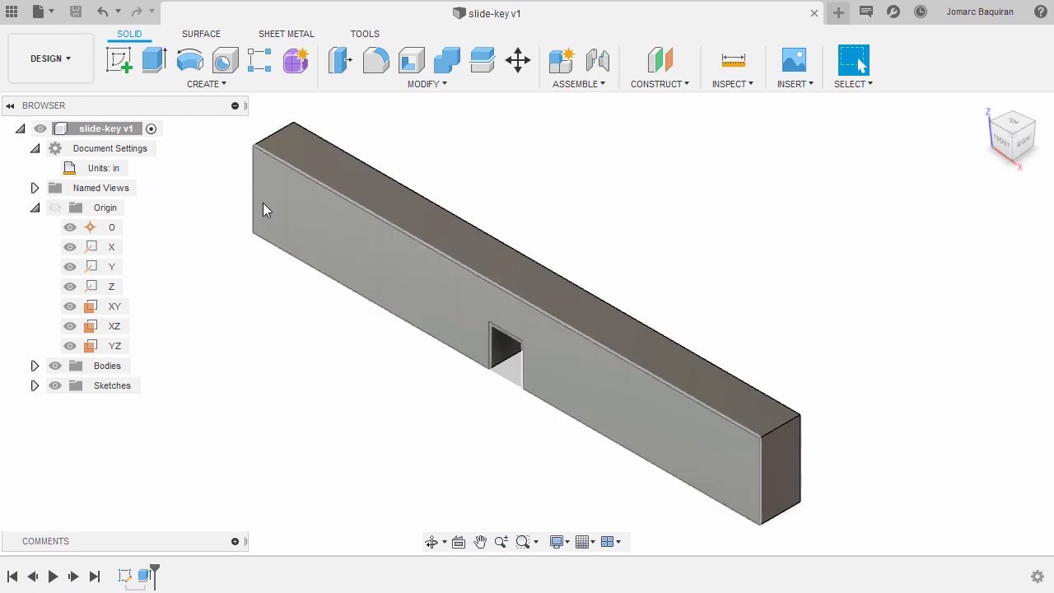
click(11, 12)
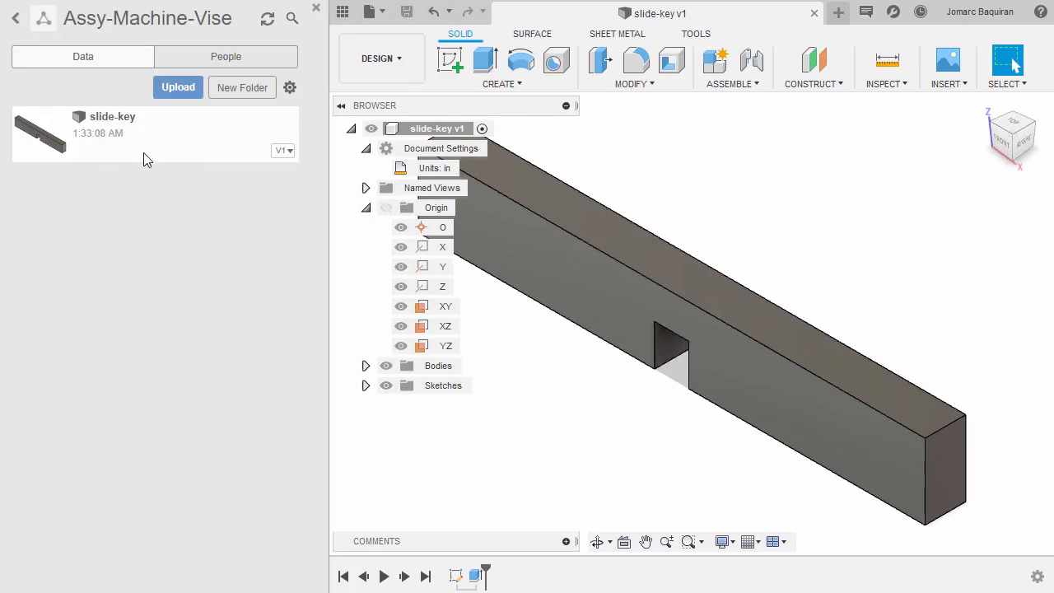
click(342, 13)
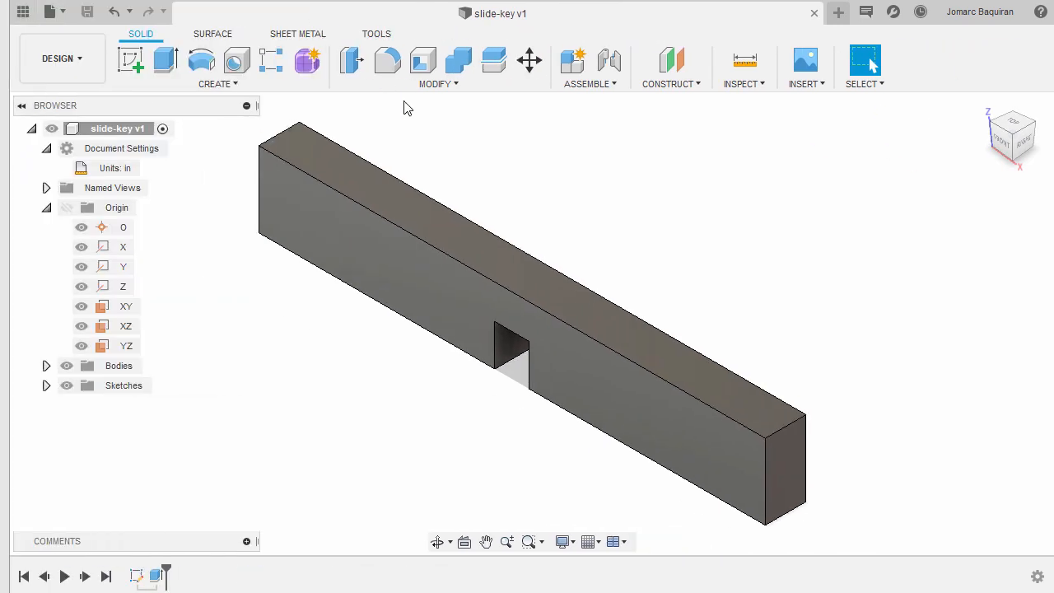